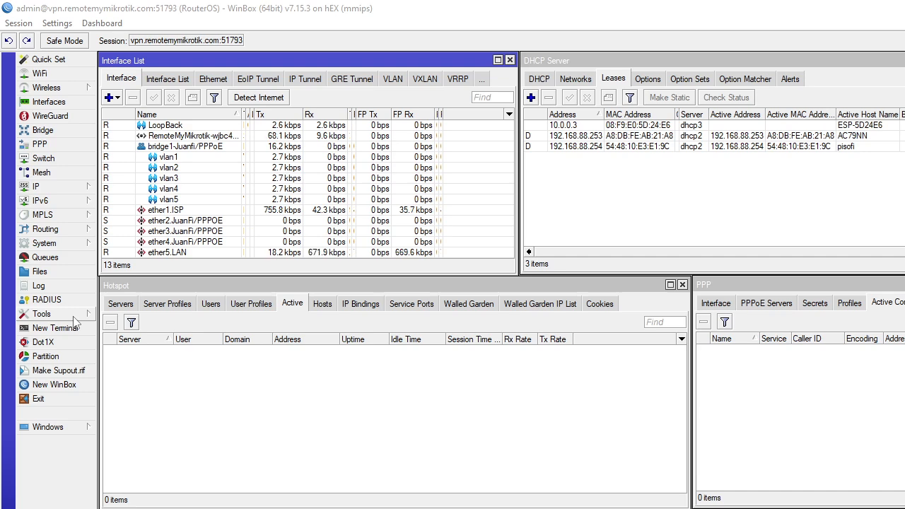
Open the router's Netwatch list and widen its window
click(73, 316)
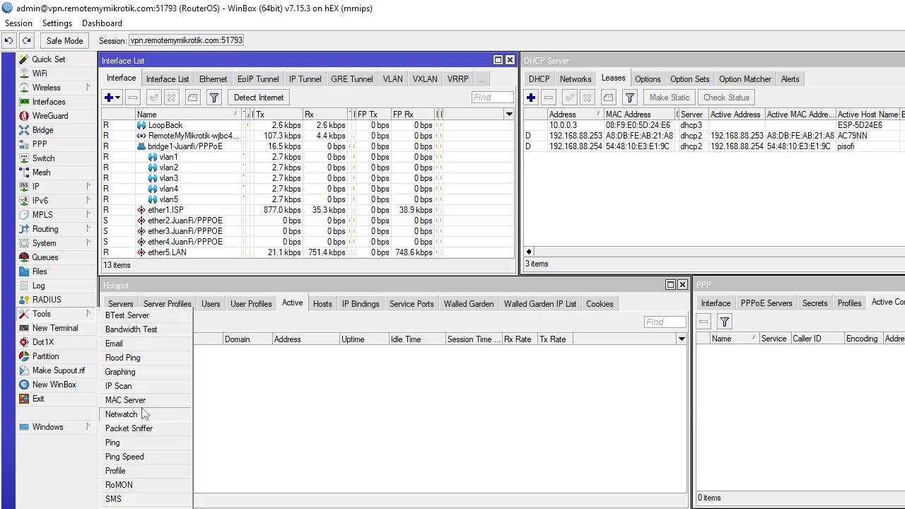
click(122, 415)
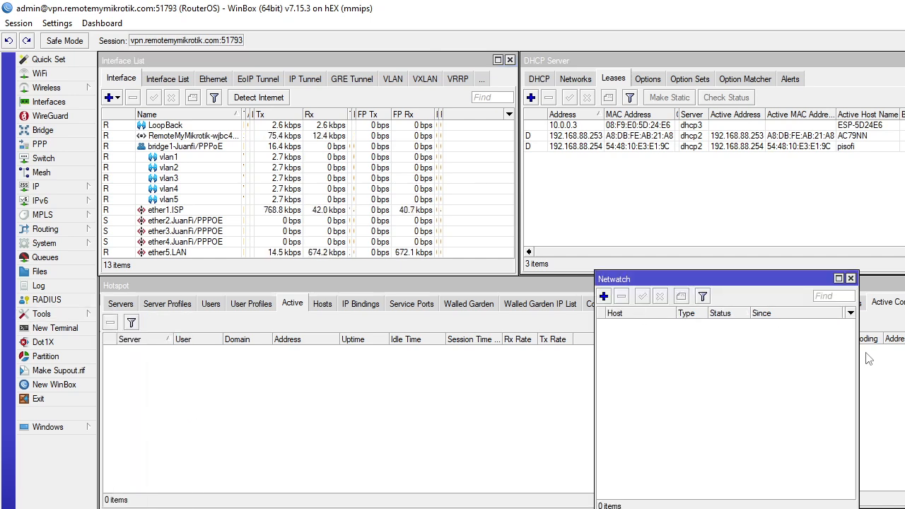
drag(859, 358, 904, 358)
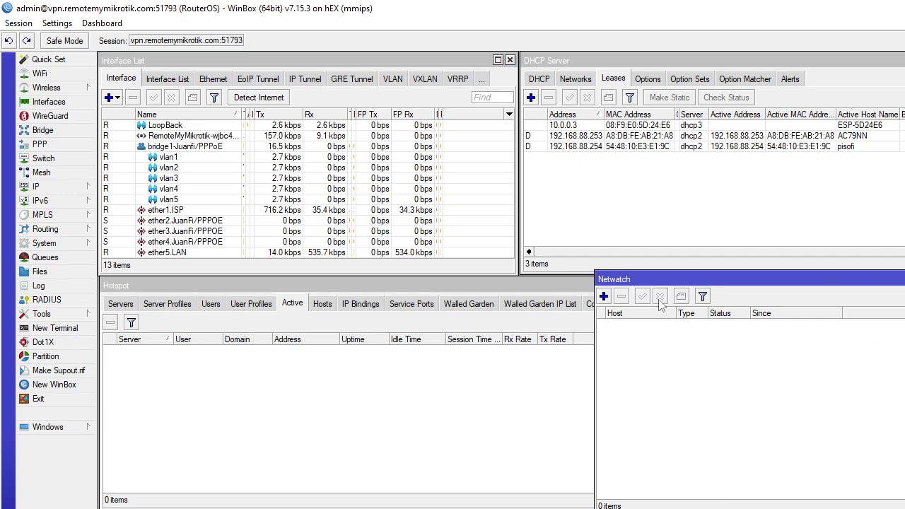
Start a new Netwatch host named ISP
click(605, 296)
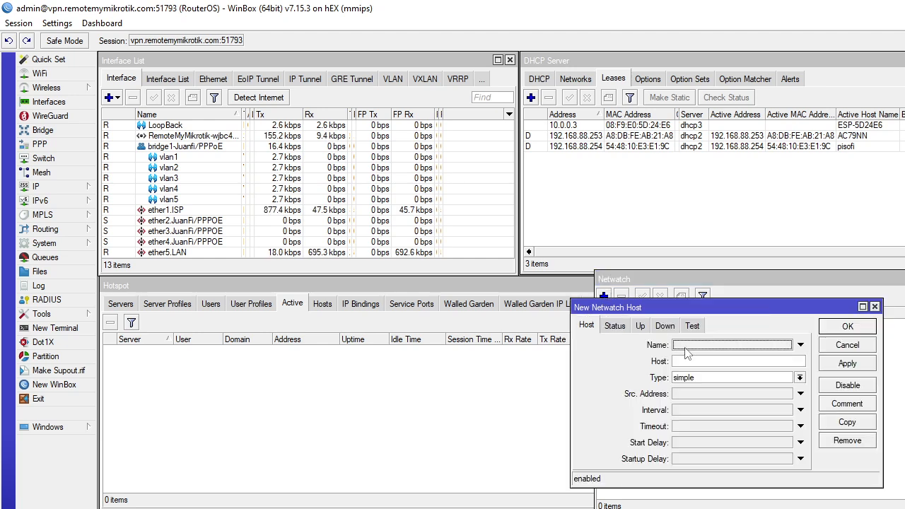
click(691, 345)
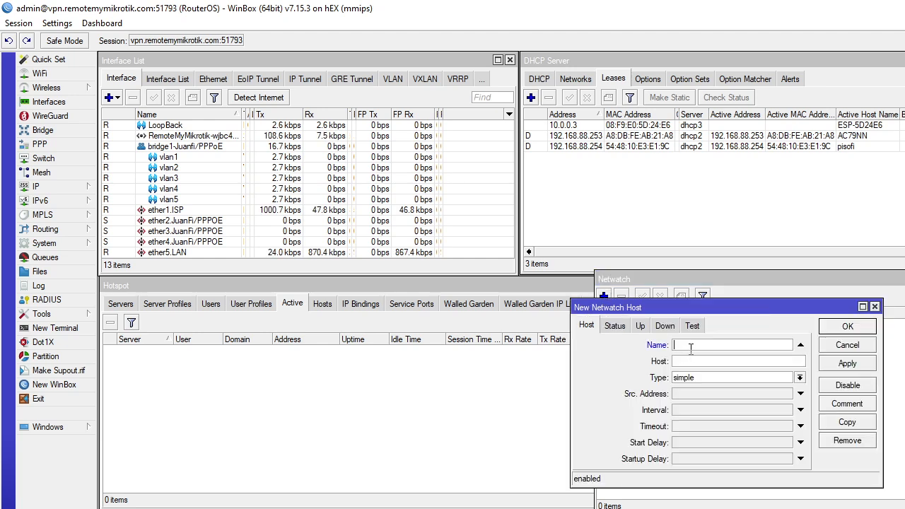
text(ISP)
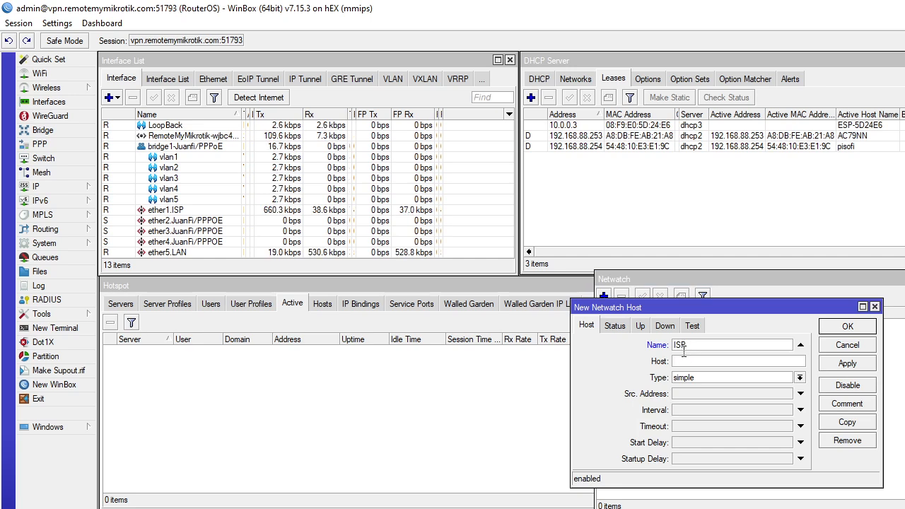
Look up the ether1.ISP entry in the ARP list, copy its IP address and close the list
click(83, 191)
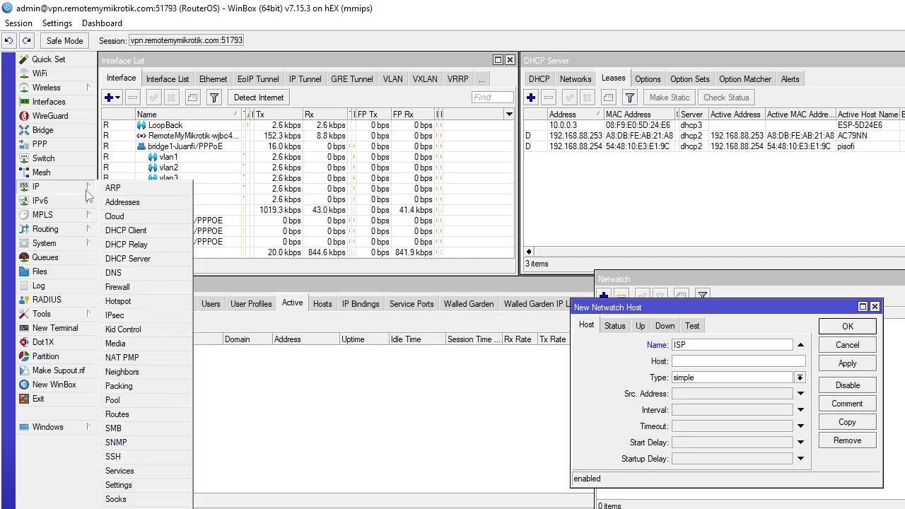
click(130, 192)
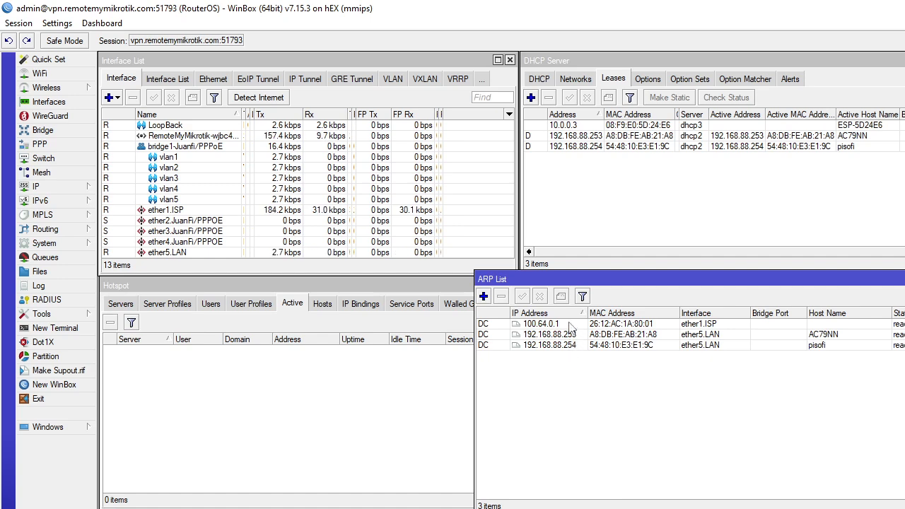
double_click(570, 324)
drag(723, 320, 678, 323)
key(ctrl+c)
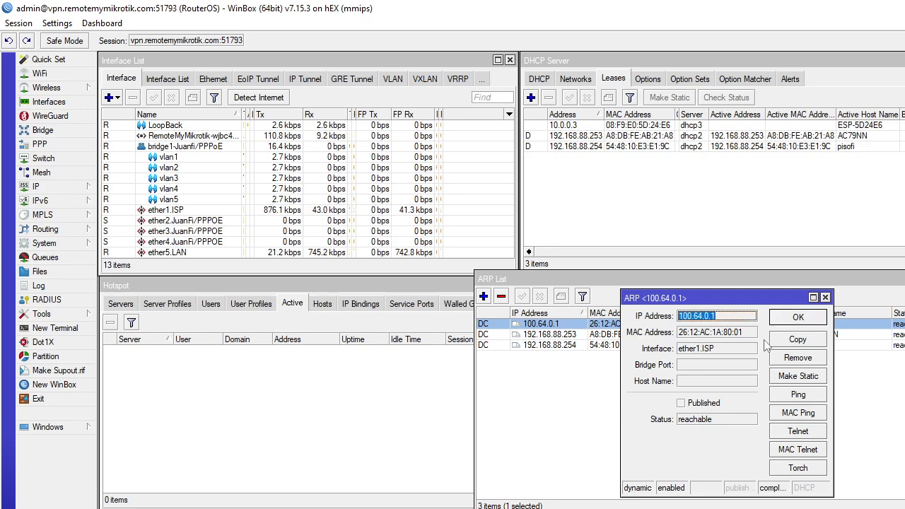
click(793, 319)
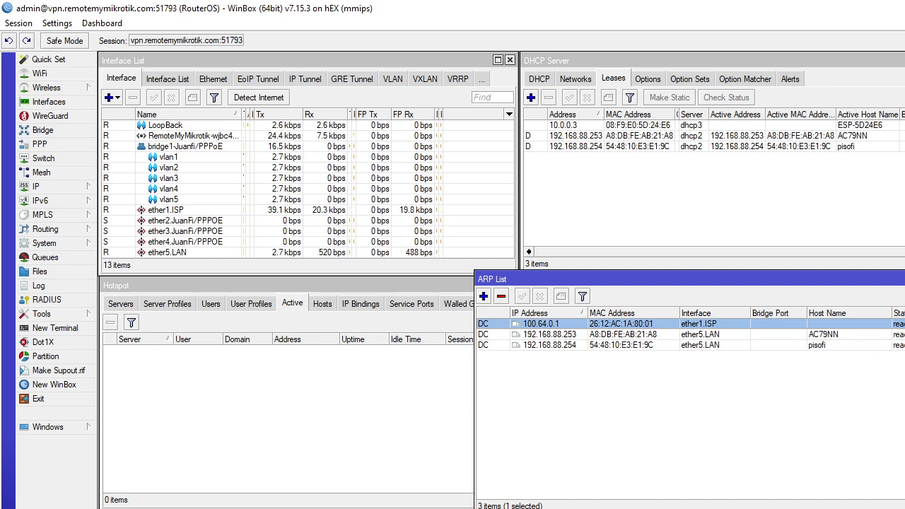
click(904, 279)
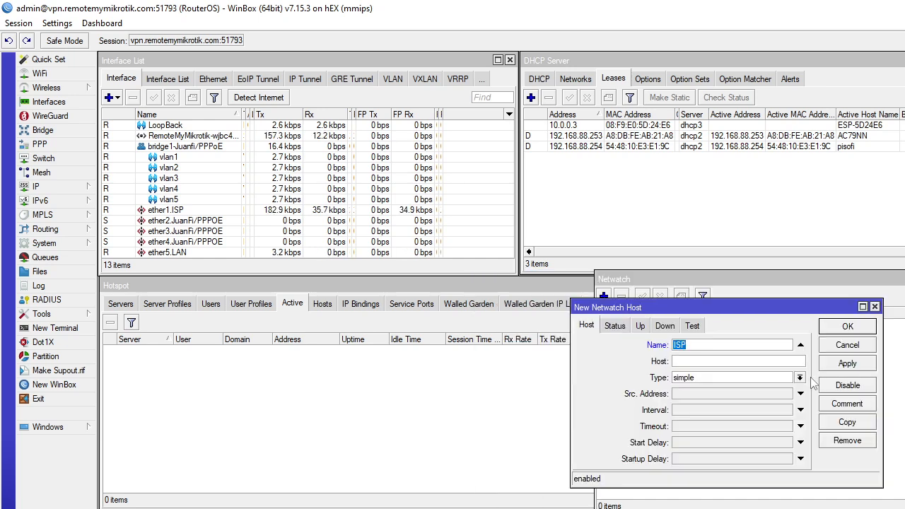
Set the new Netwatch host's address to 100.64.0.1, its interval to 00:00:10 and its timeout to 1 s
click(687, 361)
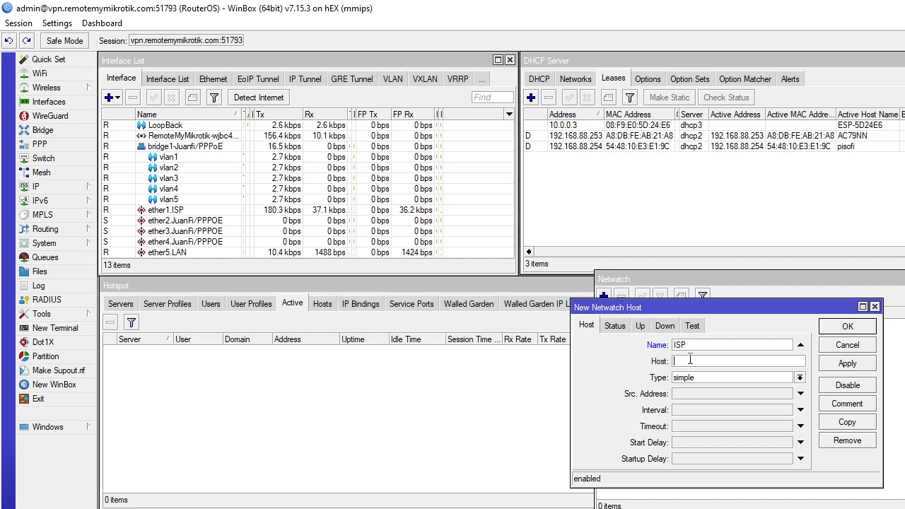
text(100.64.0.1)
click(696, 411)
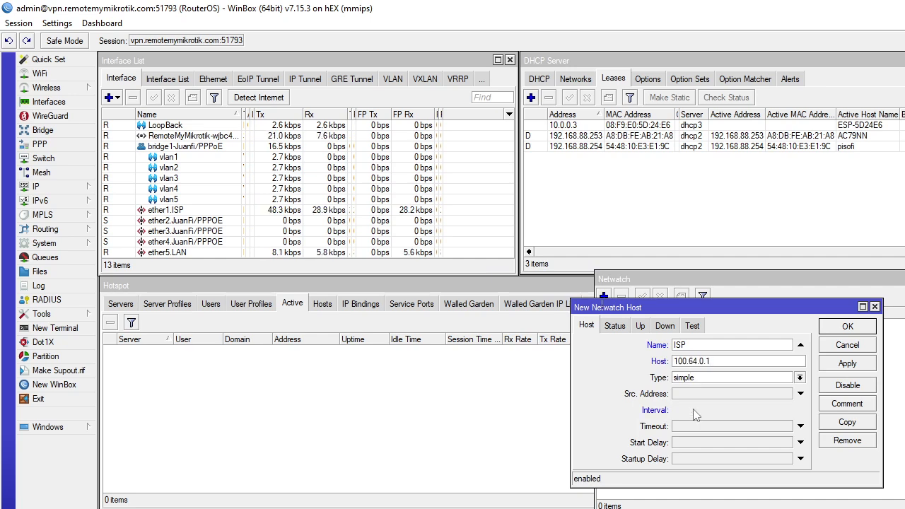
click(713, 410)
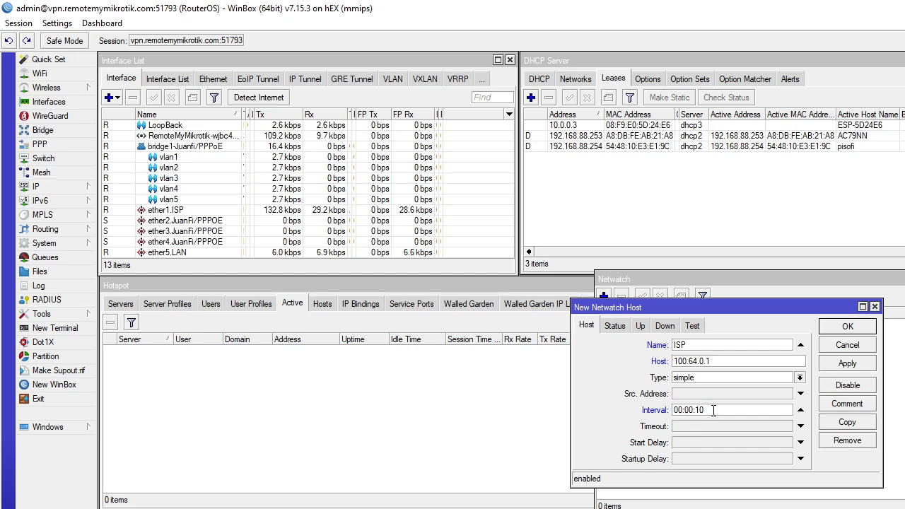
click(713, 426)
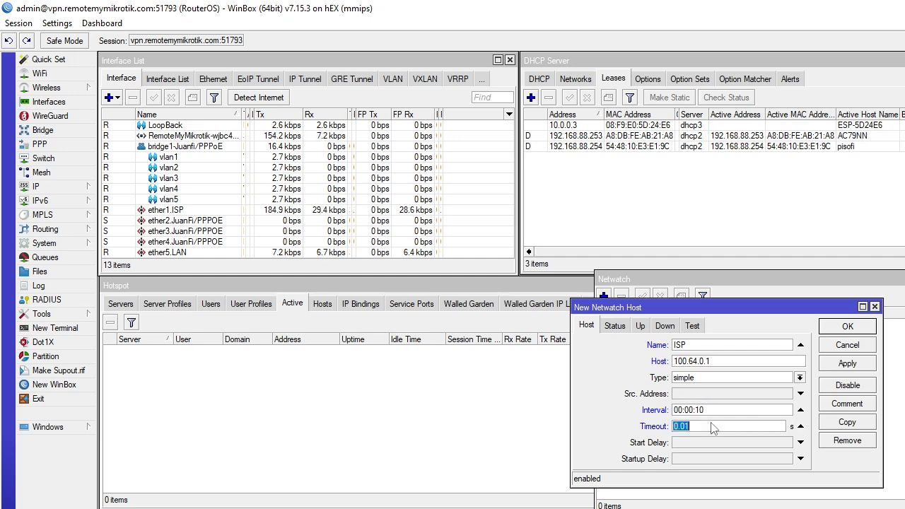
text(1)
click(624, 331)
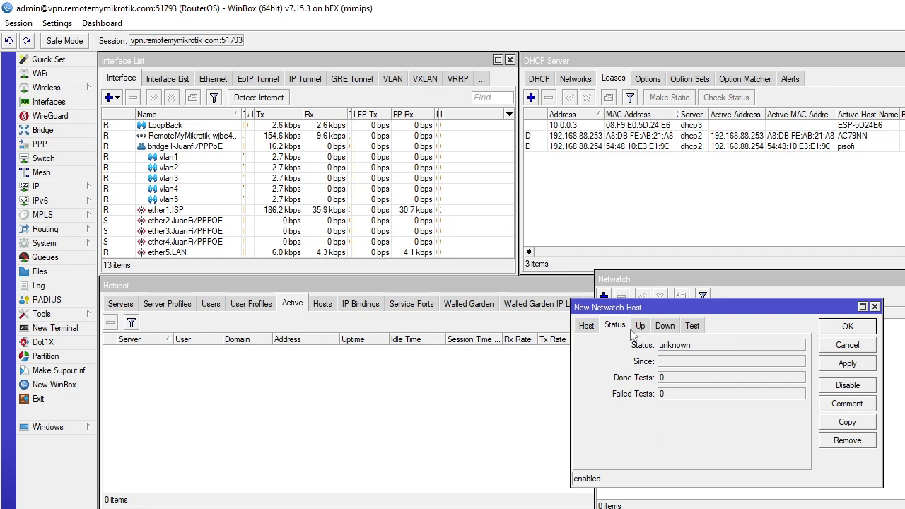
click(639, 330)
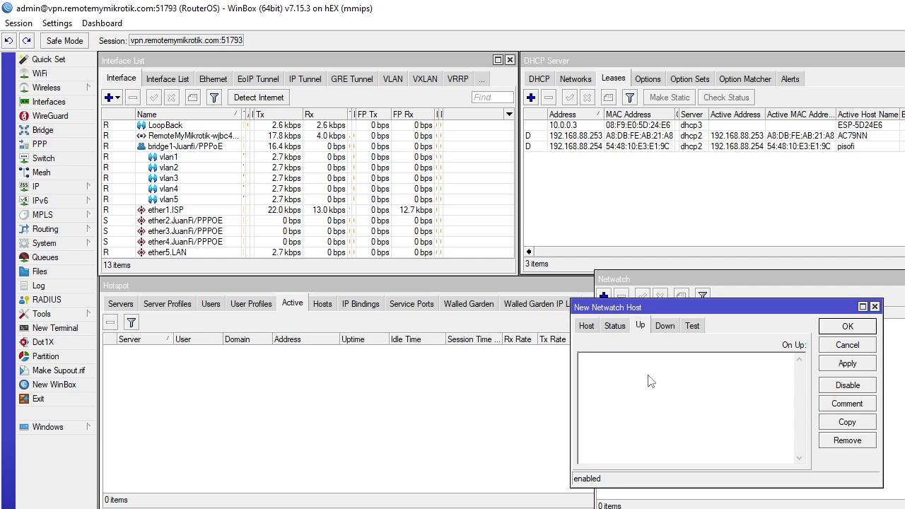
key(ctrl+v)
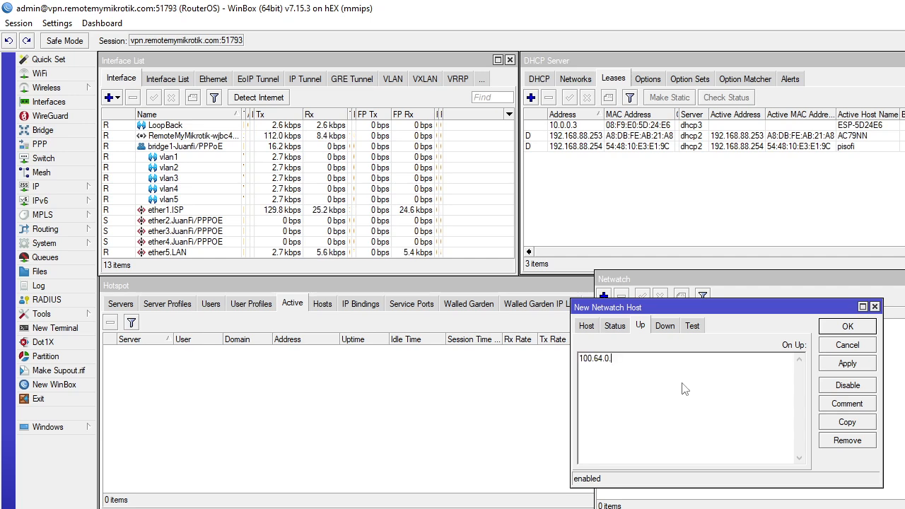
key(BackSpace)
key(BackSpace)
key(BackSpace)
key(BackSpace)
key(BackSpace)
key(BackSpace)
key(BackSpace)
key(BackSpace)
key(BackSpace)
key(BackSpace)
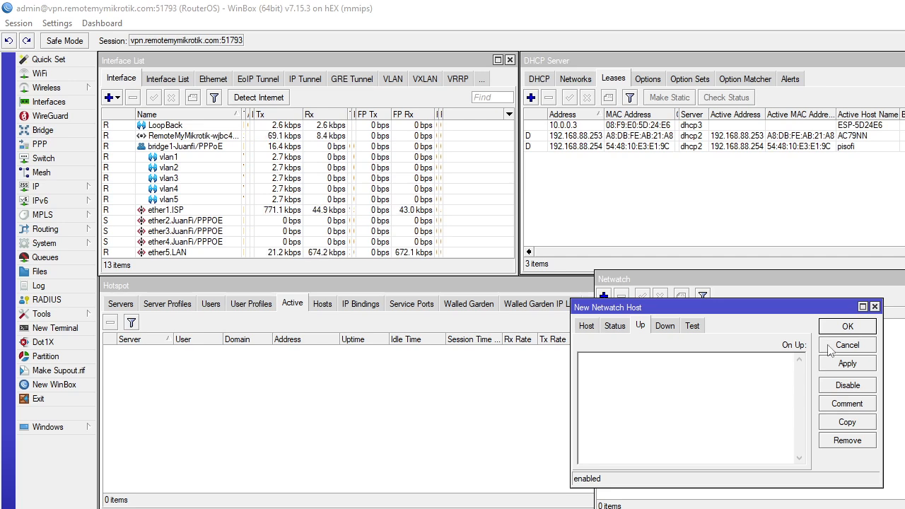
click(667, 409)
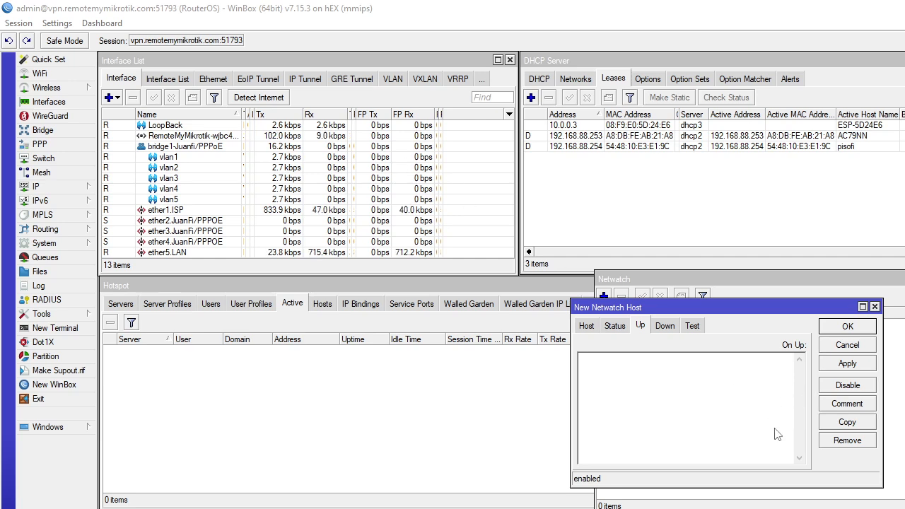
click(845, 350)
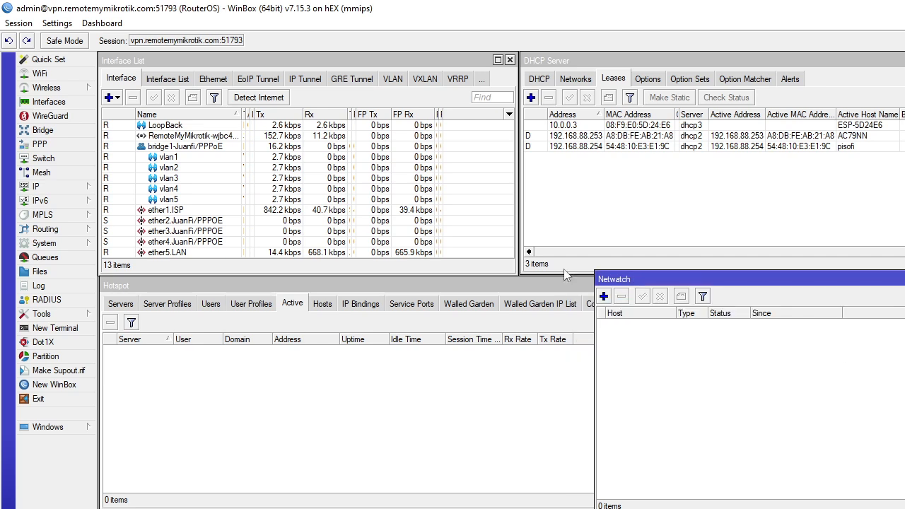
Disconnect from the current router and connect to the saved router vpn.remotemymikrotik.com:54516
click(18, 22)
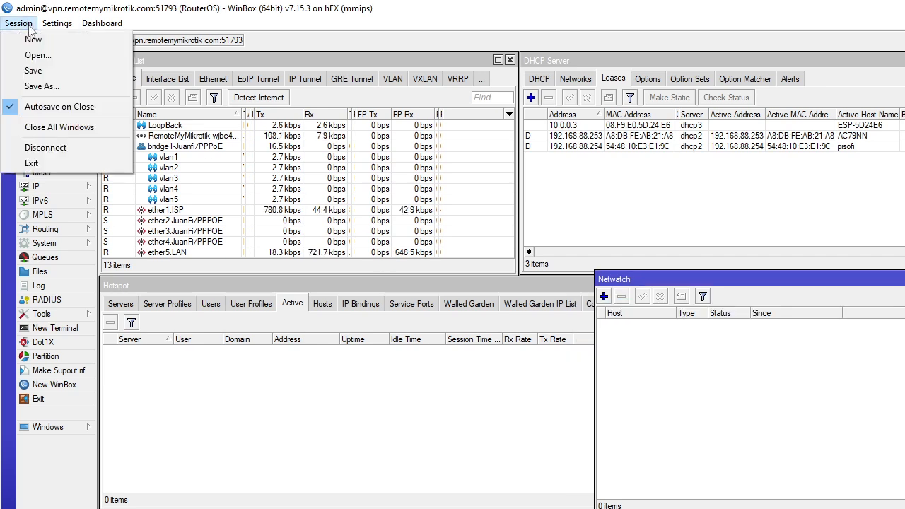
click(74, 146)
click(128, 212)
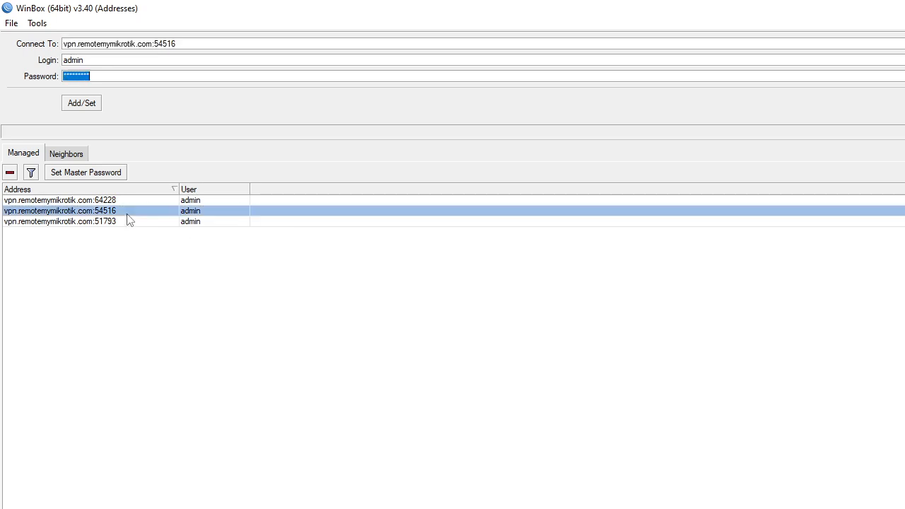
key(Return)
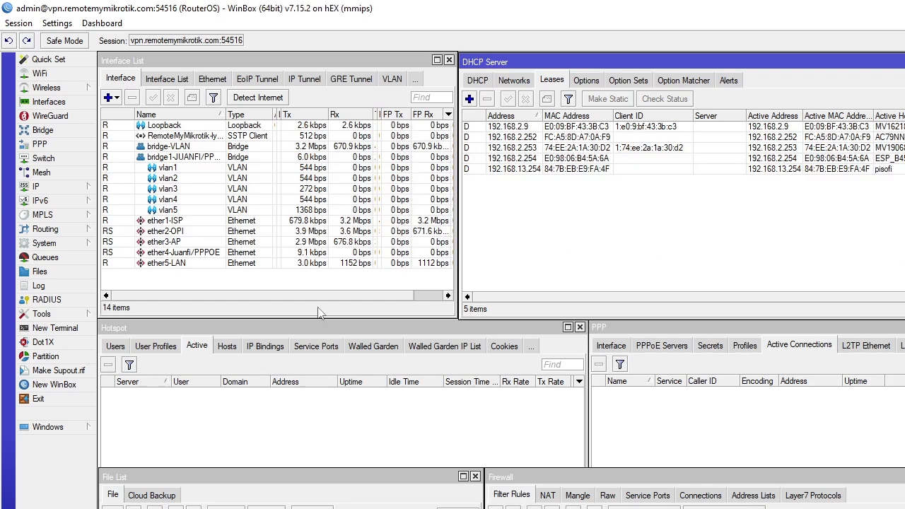
Copy the full On Up script from the 192.168.1.1 Netwatch host and close that entry
click(83, 317)
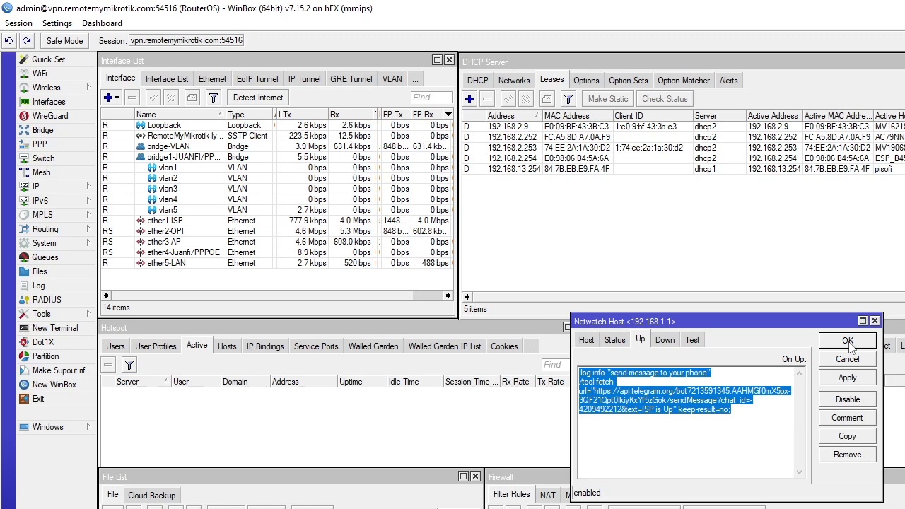
click(848, 341)
Disconnect from this router and reconnect to the saved router vpn.remotemymikrotik.com:51793
click(33, 24)
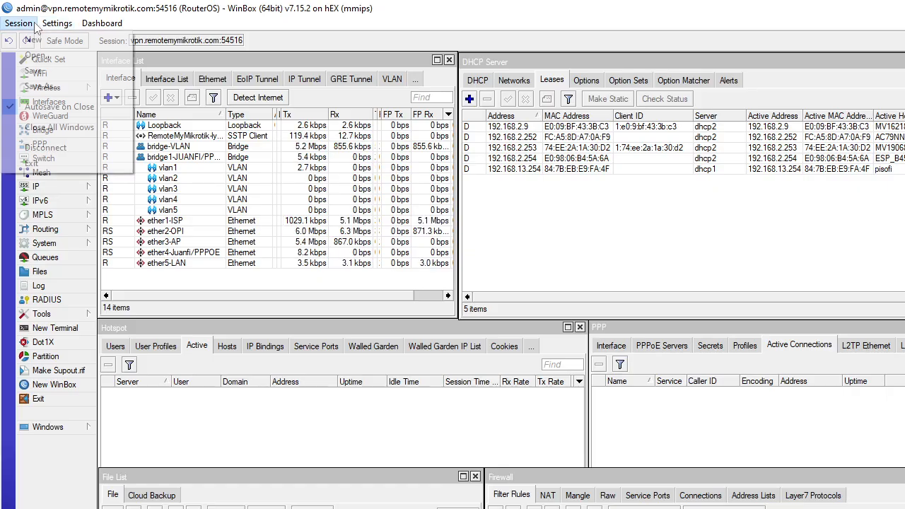
click(42, 146)
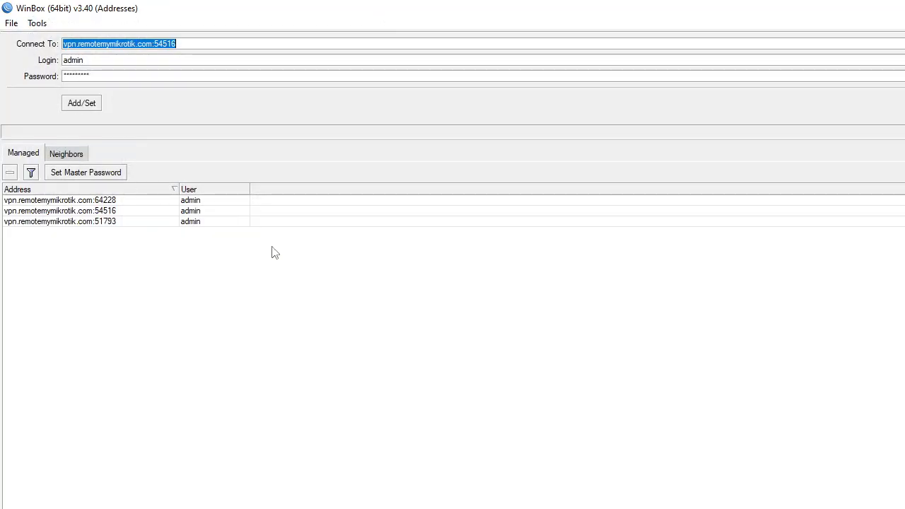
click(350, 223)
key(Return)
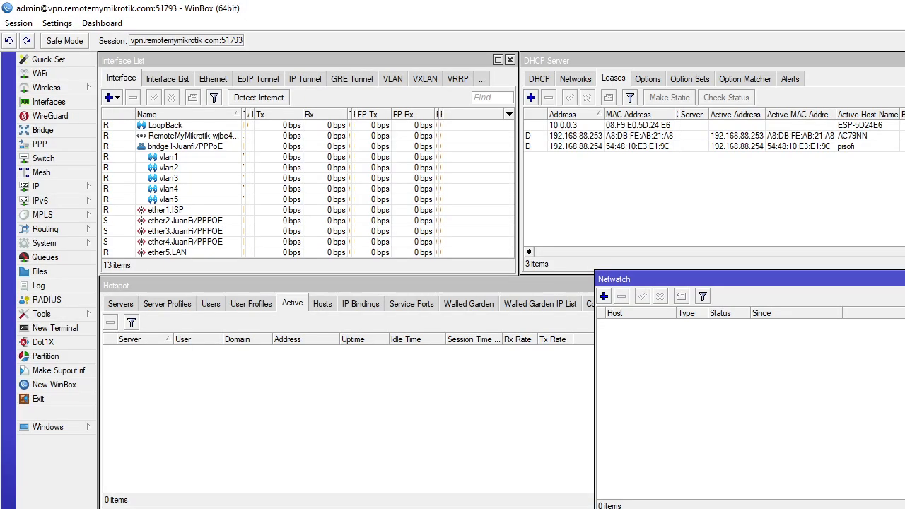
Add a new Netwatch host and name it Starlink ISP
click(604, 297)
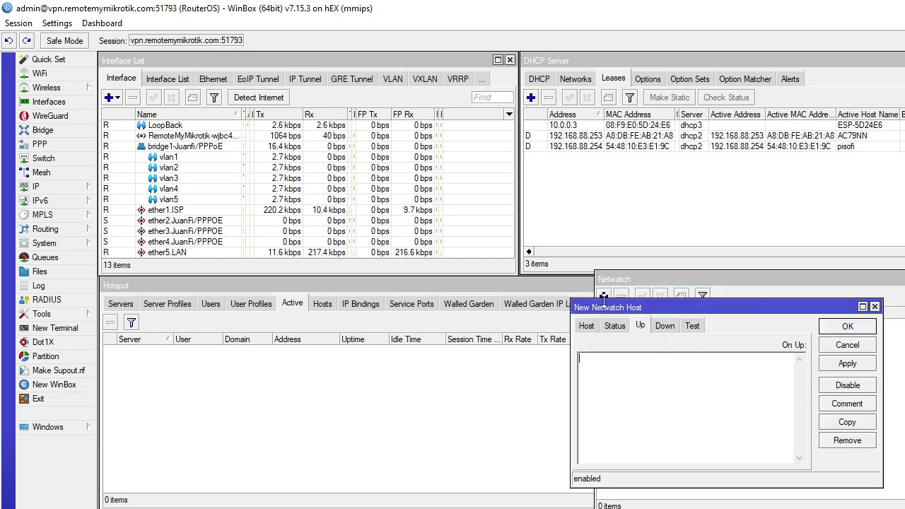
click(593, 330)
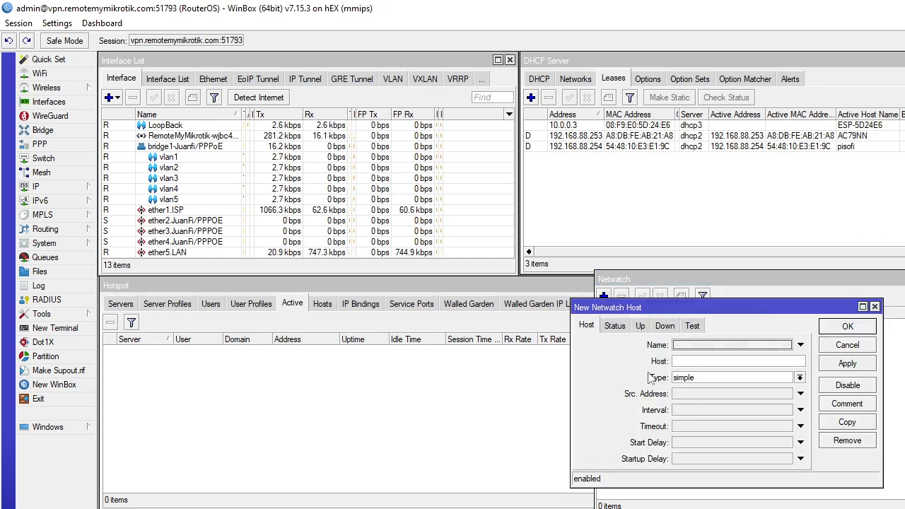
click(705, 345)
text(S)
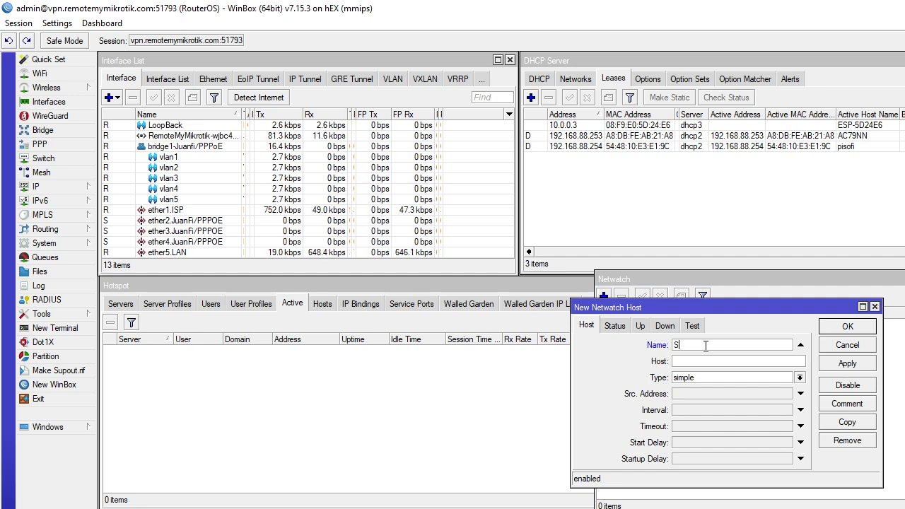
text(tarlink ISP)
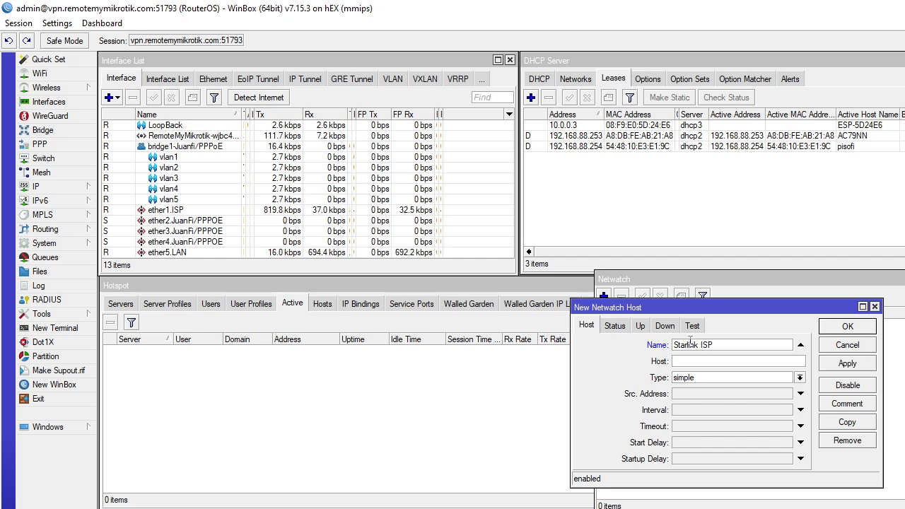
Paste the copied Telegram notification script into the new host's On Up script and change its message text to "Starlink ISP is Up"
click(637, 328)
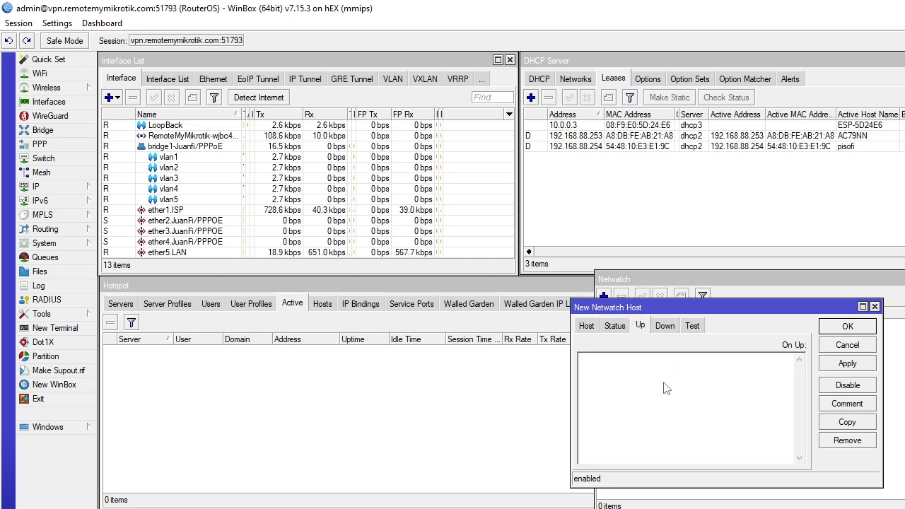
key(ctrl+v)
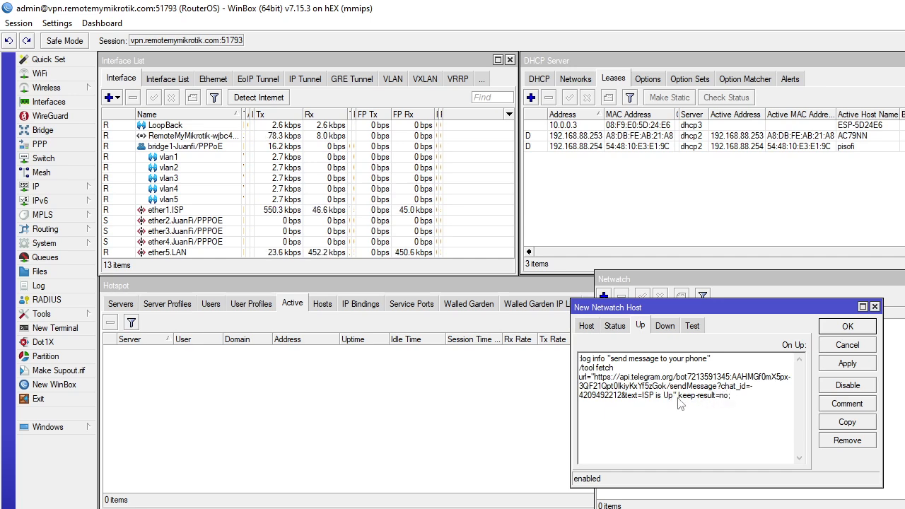
click(643, 395)
text(Star)
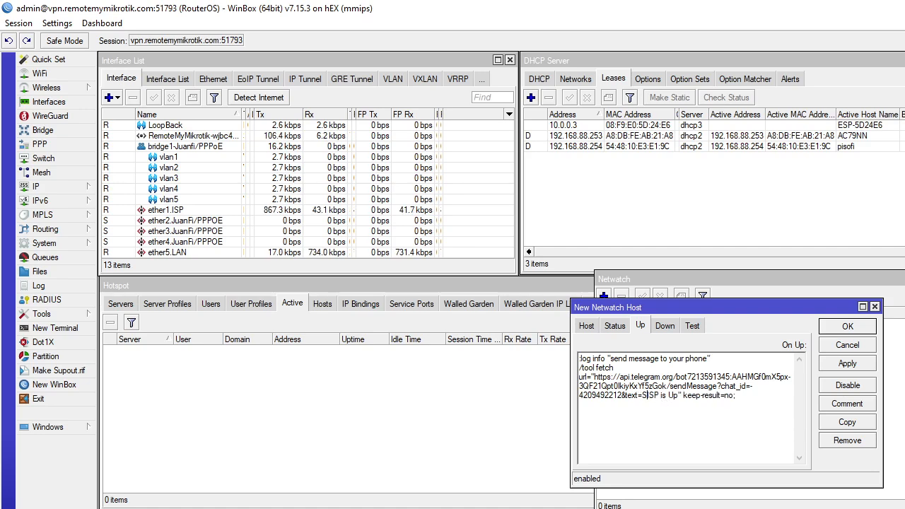
text(link)
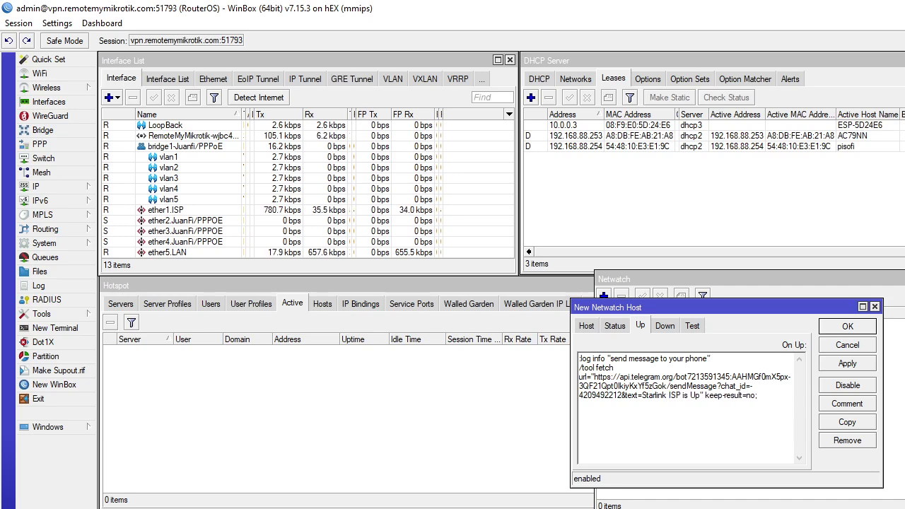
Copy the whole On Up script into the On Down script and change its message text to "Starlink ISP is Down"
key(ctrl+a)
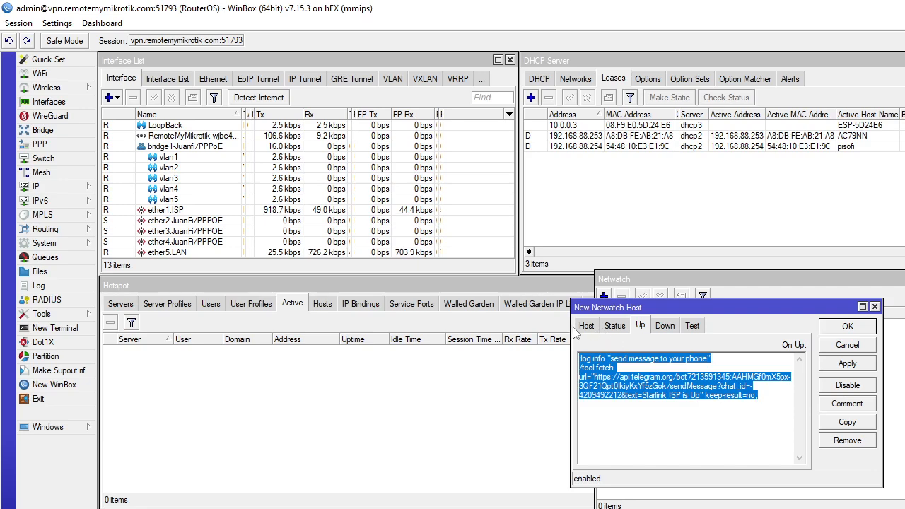
key(ctrl+c)
click(665, 326)
key(ctrl+v)
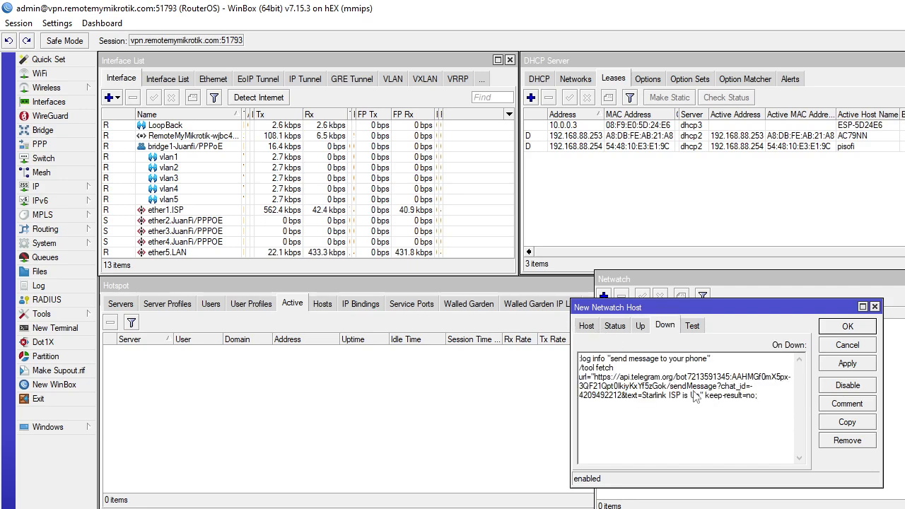
click(699, 397)
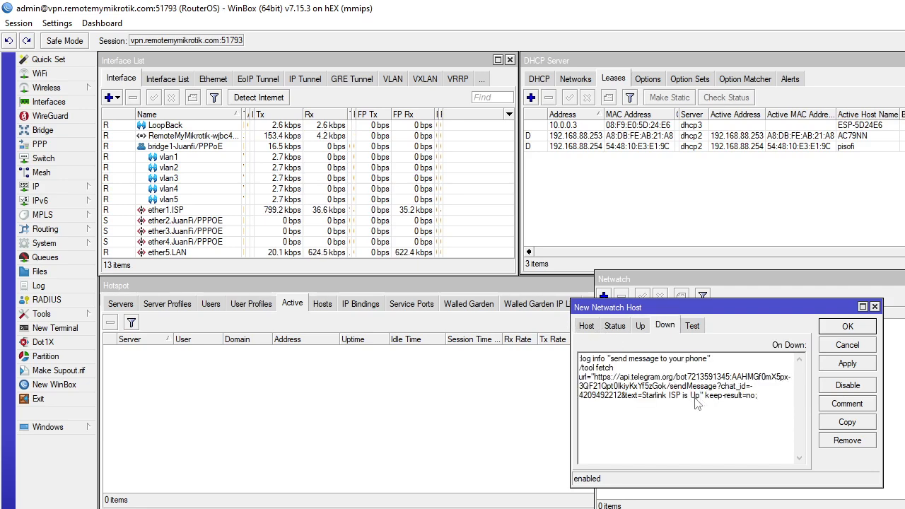
key(BackSpace)
key(BackSpace)
text(Dow)
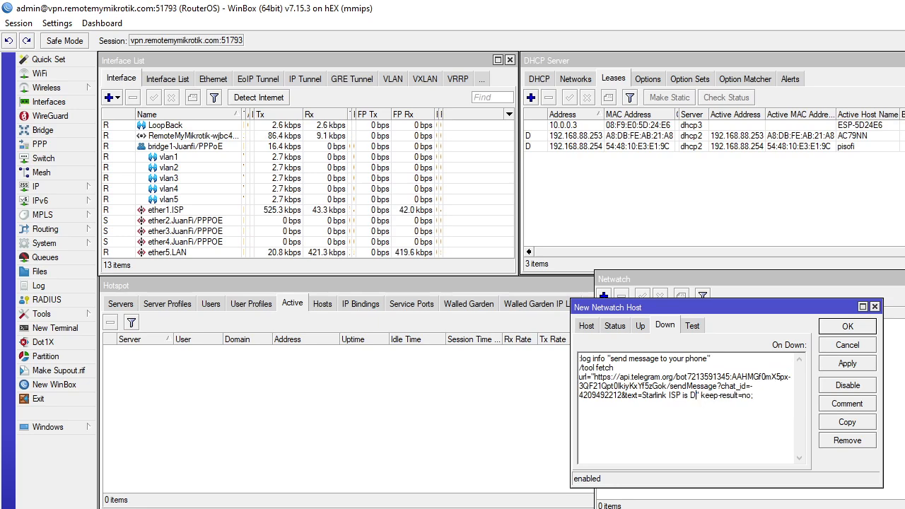
text(n)
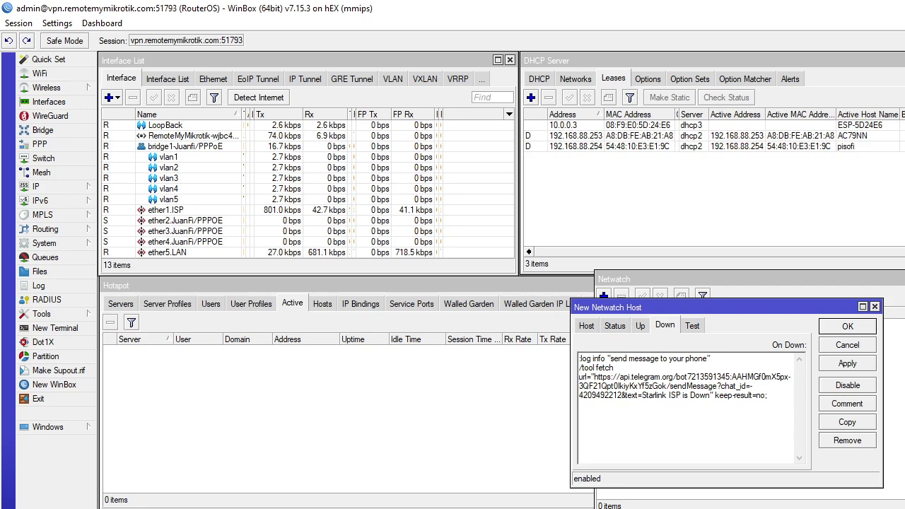
Copy the IP address of the ether1.ISP entry from the ARP list and set the Netwatch host to 100.64.0.1
click(586, 326)
click(717, 364)
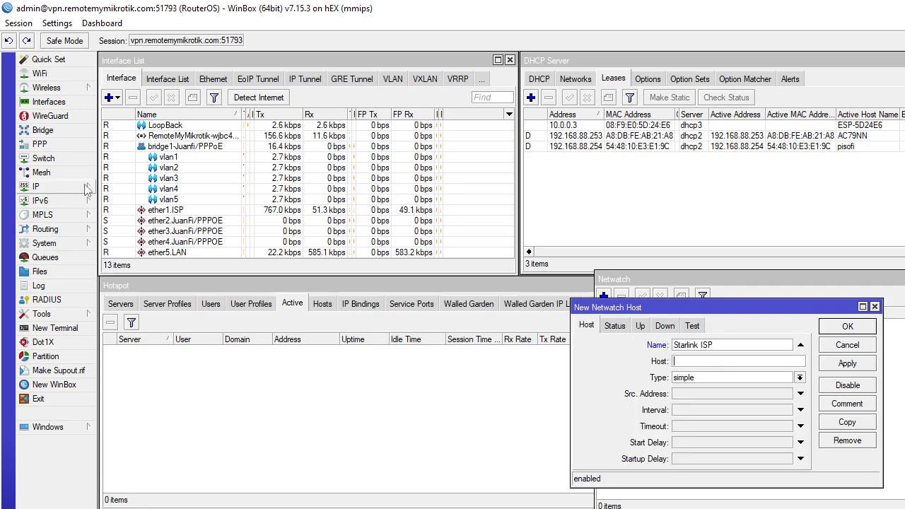
click(35, 186)
click(117, 187)
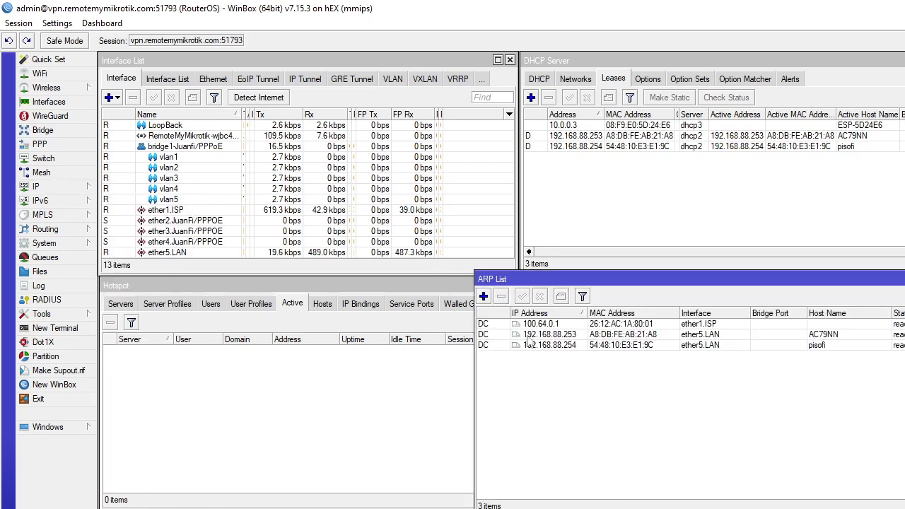
double_click(553, 325)
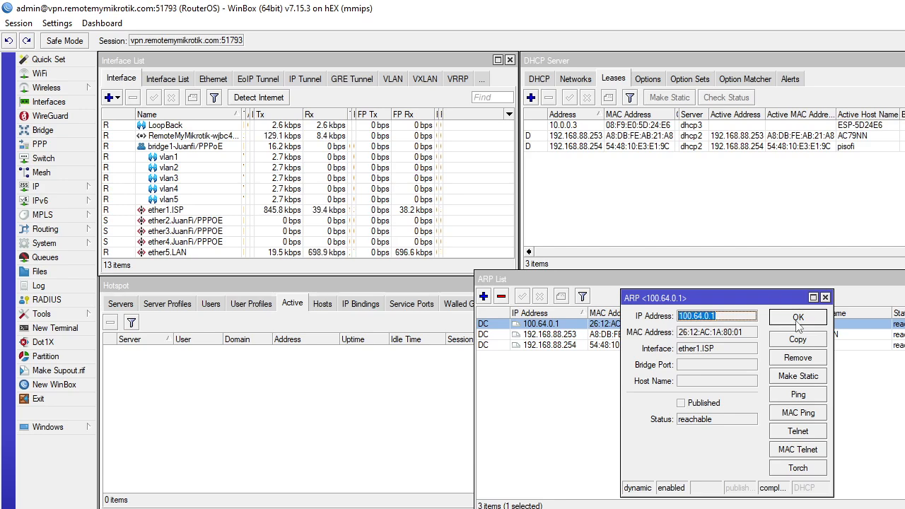
click(798, 318)
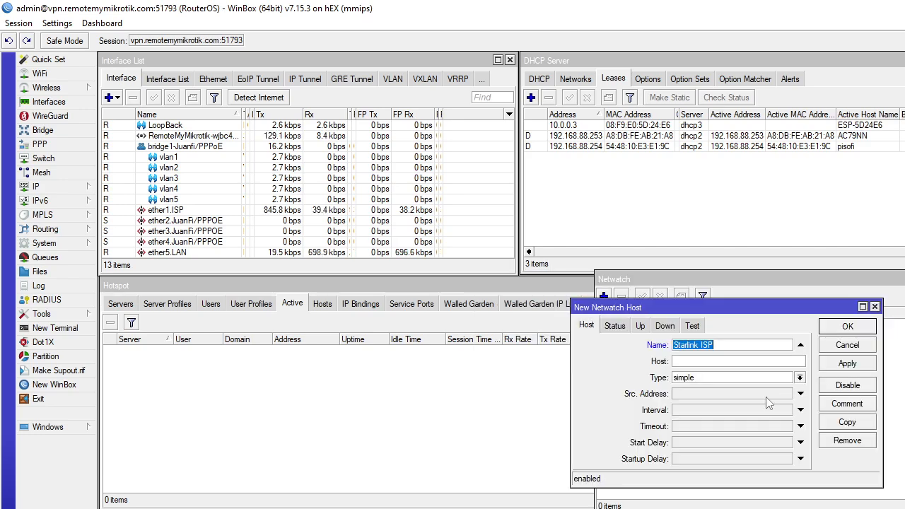
click(732, 361)
key(ctrl+v)
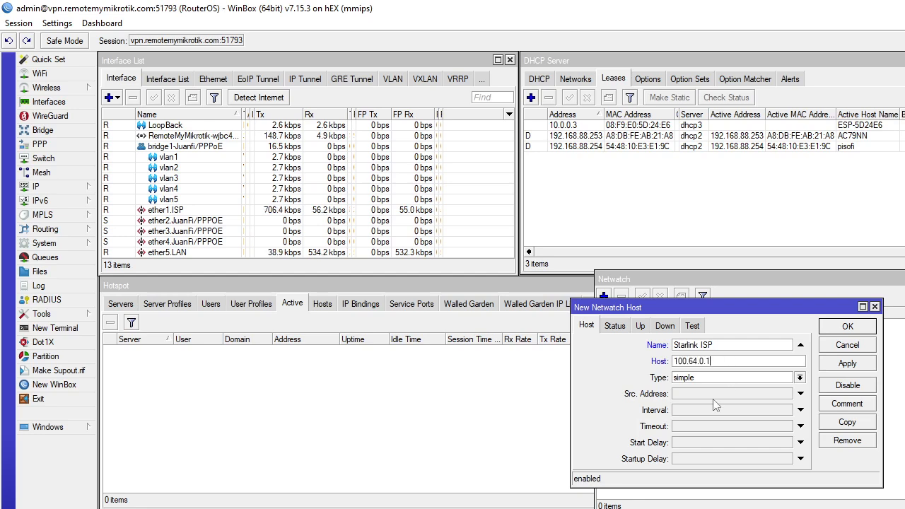
Set the Starlink ISP host's check interval to 00:00:10 and its timeout to 0.01 s
click(707, 412)
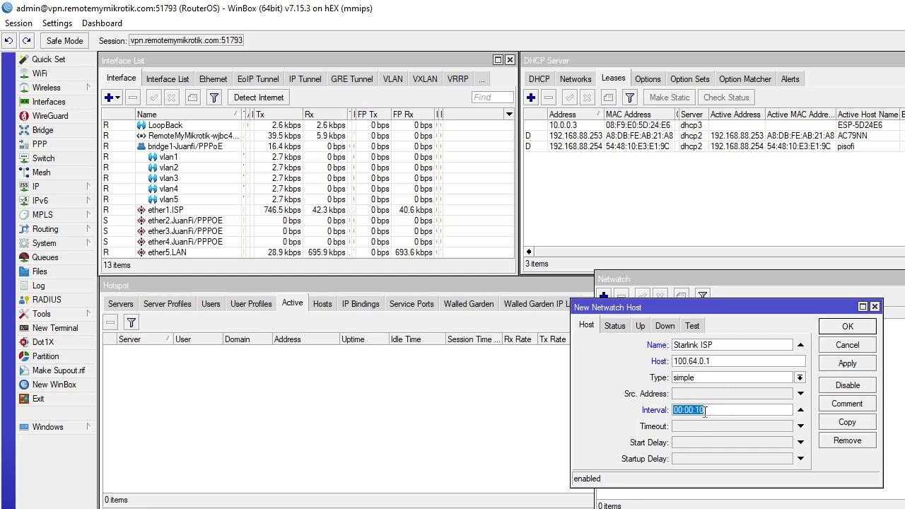
click(705, 427)
text(1)
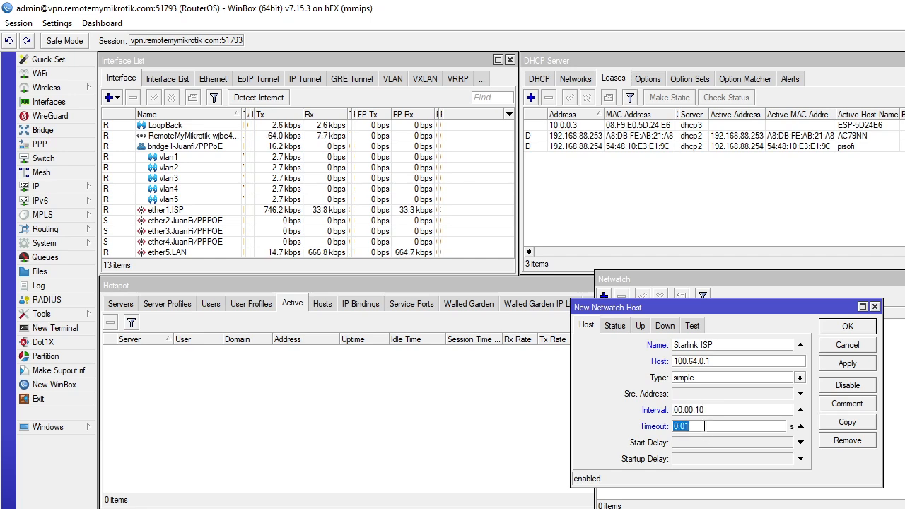
Highlight the complete bot token in the Telegram URL of the On Up script
click(640, 326)
key(ctrl+v)
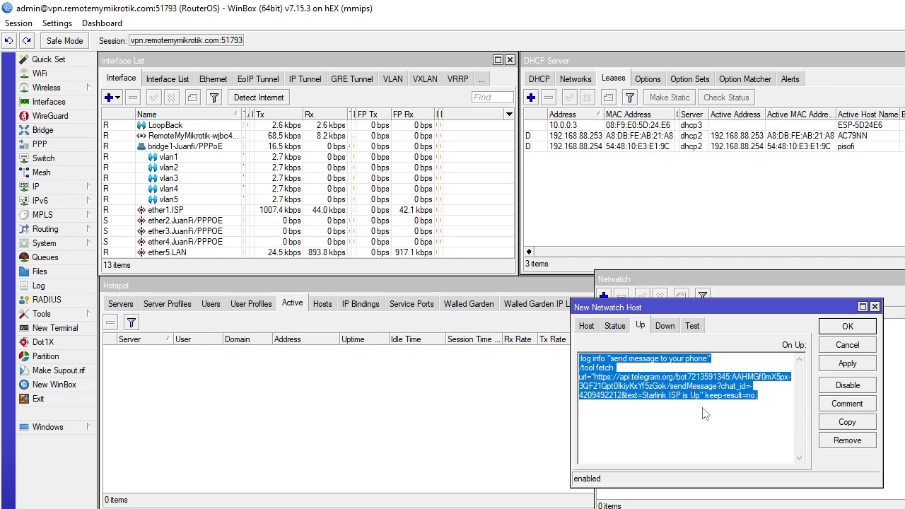
click(707, 386)
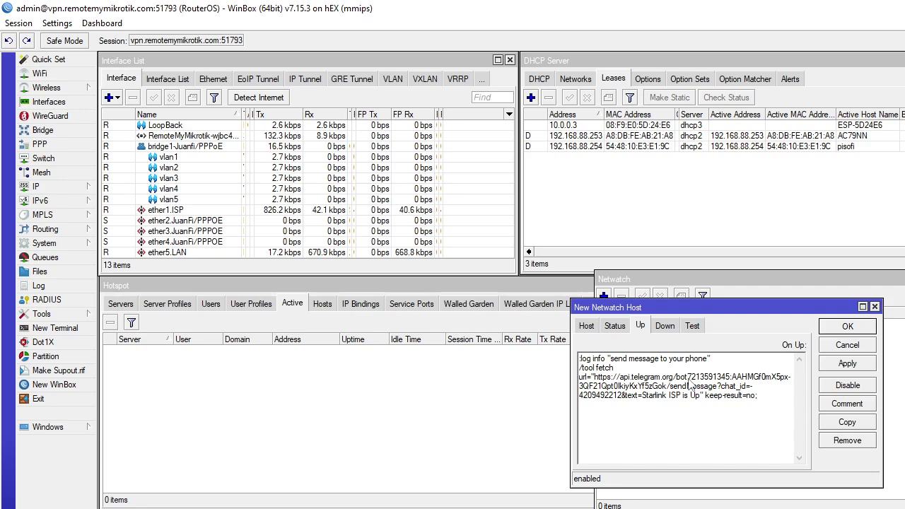
key(shift+Right)
key(shift+Right)
key(shift+Right)
key(shift+Right)
key(shift+Right)
key(shift+Right)
key(shift+Right)
key(shift+Right)
key(shift+Right)
key(shift+Right)
key(shift+Right)
key(shift+Right)
key(shift+Right)
key(shift+Right)
key(shift+Right)
key(shift+Right)
key(shift+Right)
key(shift+Right)
key(shift+Right)
key(shift+Right)
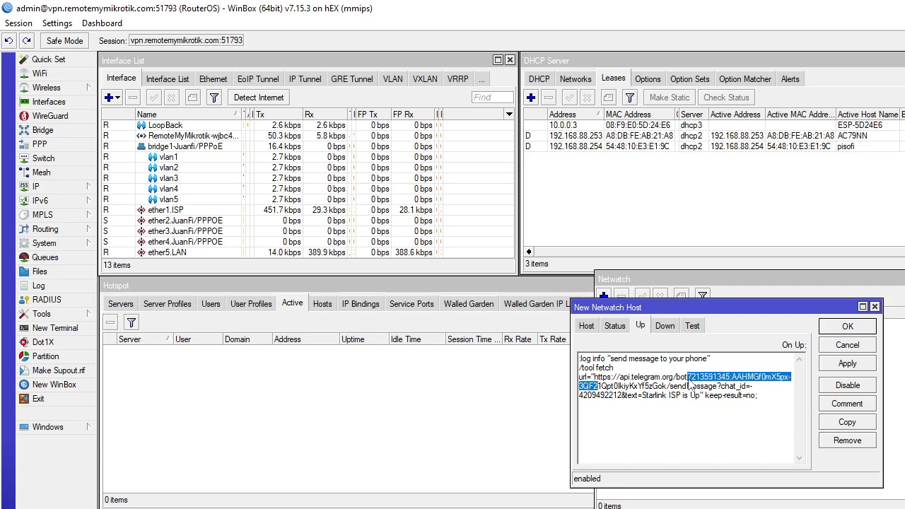
key(shift+Right)
key(shift+Right)
key(shift+Right)
key(shift+Right)
key(shift+Right)
key(shift+Right)
key(shift+Right)
key(shift+Right)
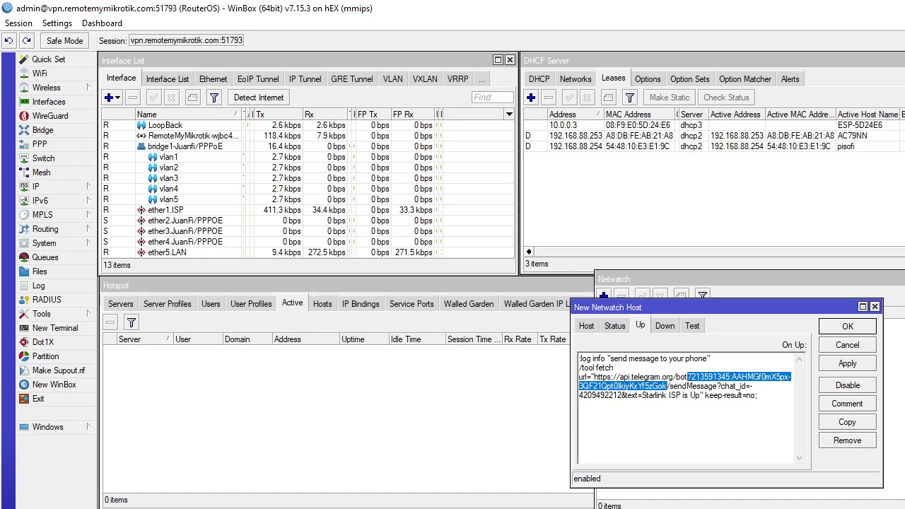
Switch to Telegram Web in the browser, maximize its window and open the Juanfi Dyland Boarding group chat
key(alt+Tab)
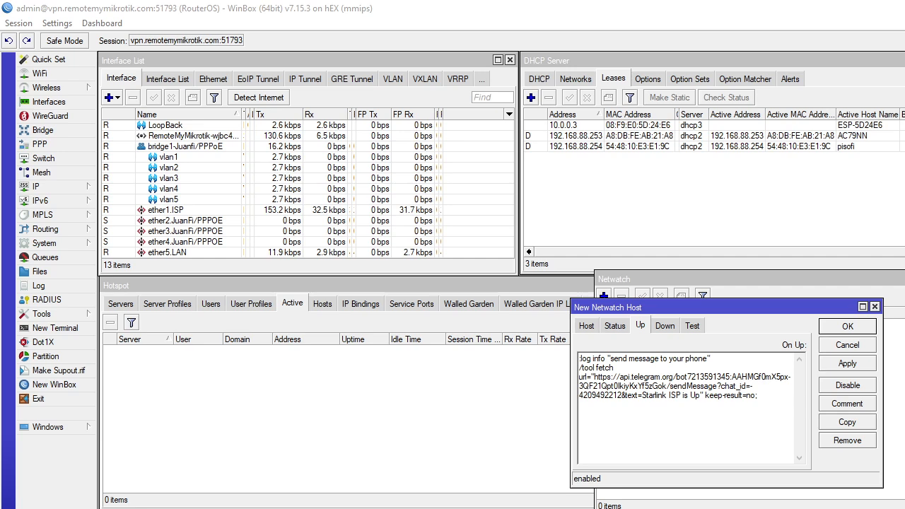
drag(904, 94, 441, 132)
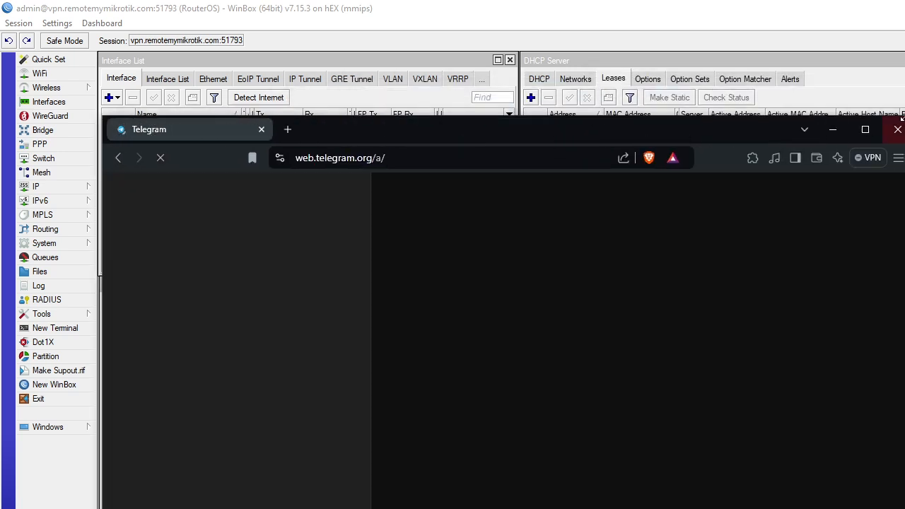
click(865, 130)
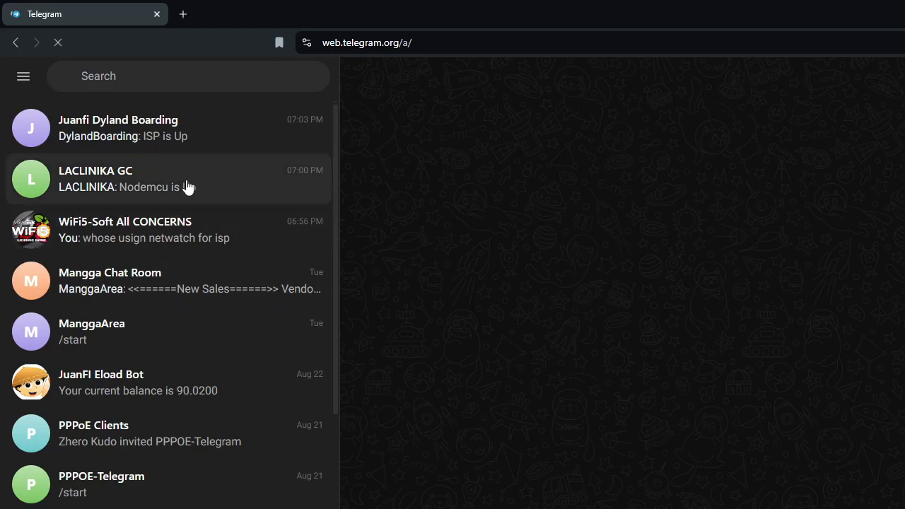
click(178, 152)
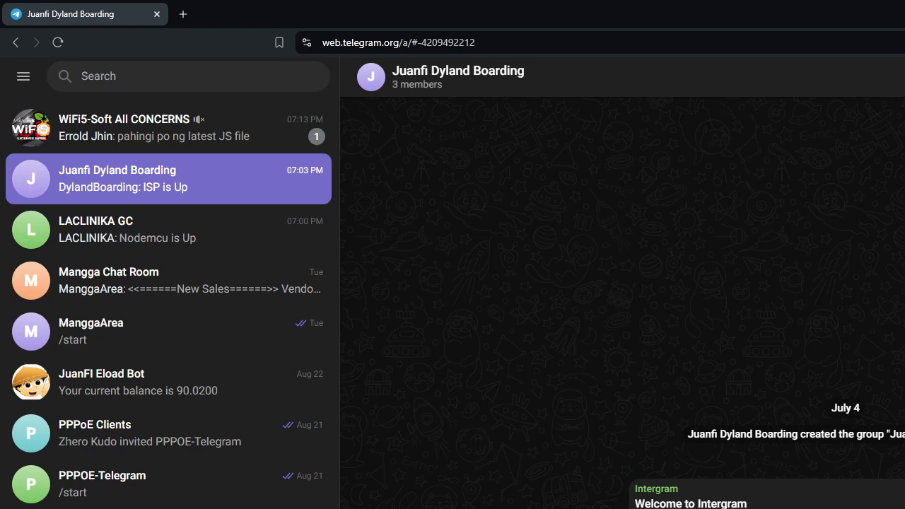
Return to WinBox and highlight the chat_id value, including its minus sign, in the On Up script
key(alt+Tab)
click(701, 405)
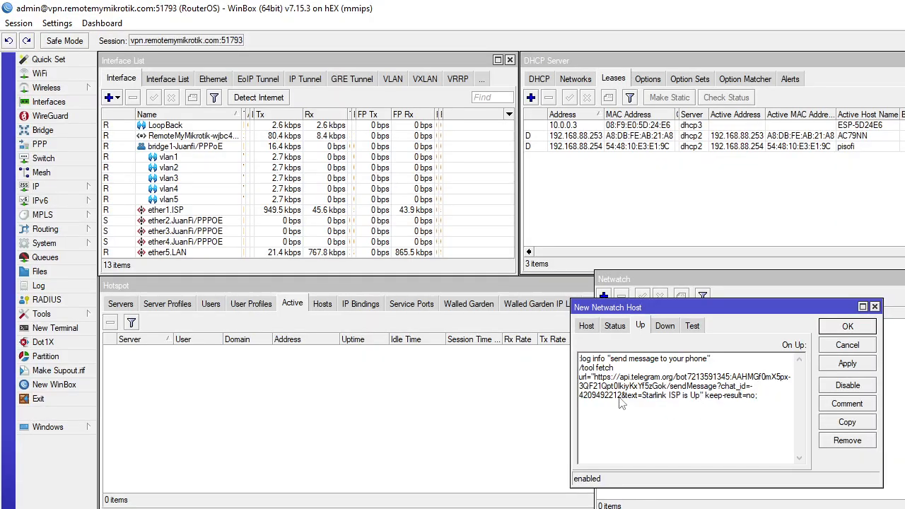
text(")
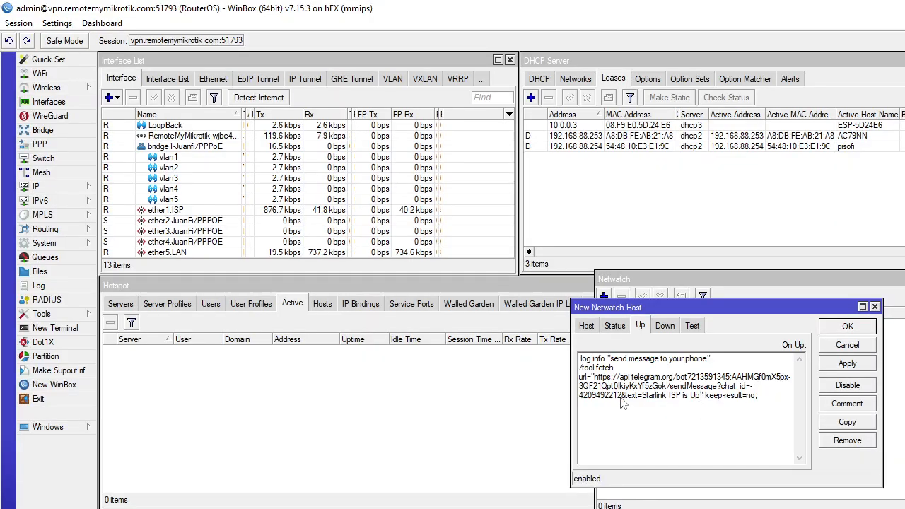
key(shift+Left)
key(shift+Left)
key(shift+Left)
key(shift+Left)
key(shift+Left)
key(shift+Left)
key(shift+Left)
key(shift+Left)
key(shift+Left)
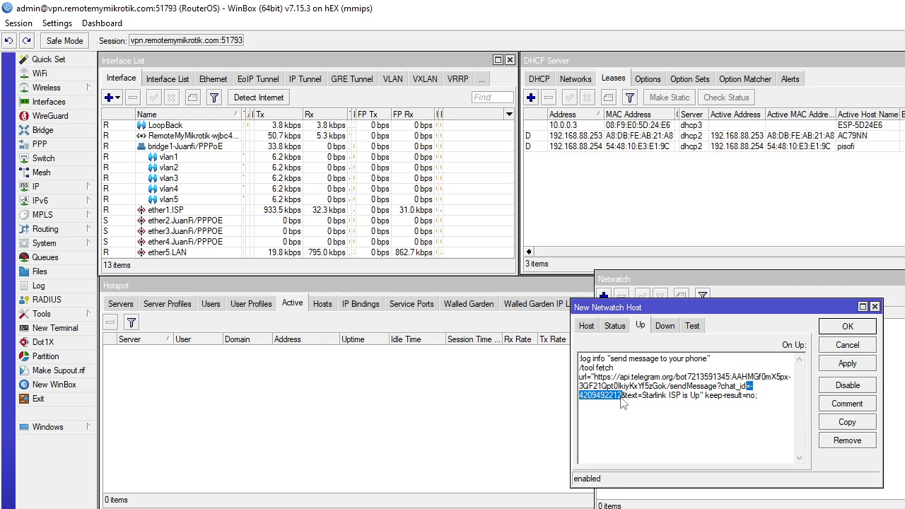
key(shift+Right)
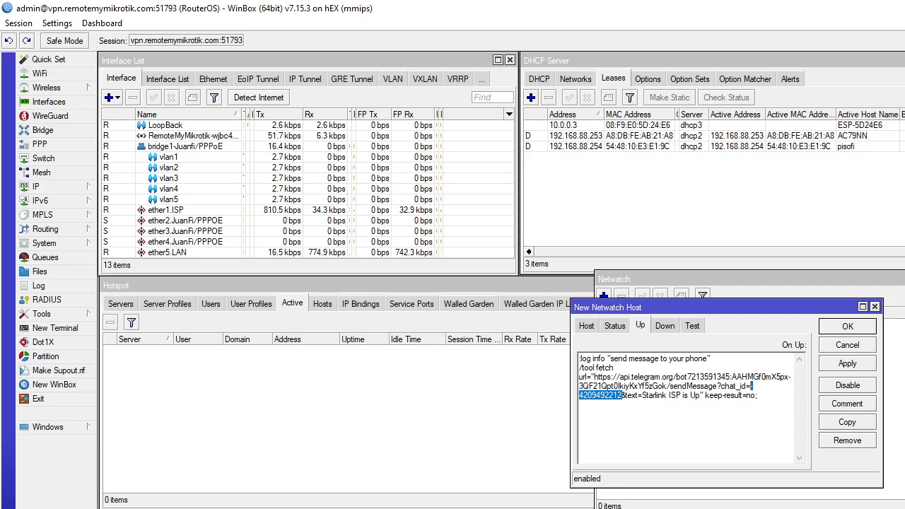
Switch back to Telegram Web, open the BotFather chat and copy the HTTP API token issued for DylandBoardingBOT
key(alt+Tab)
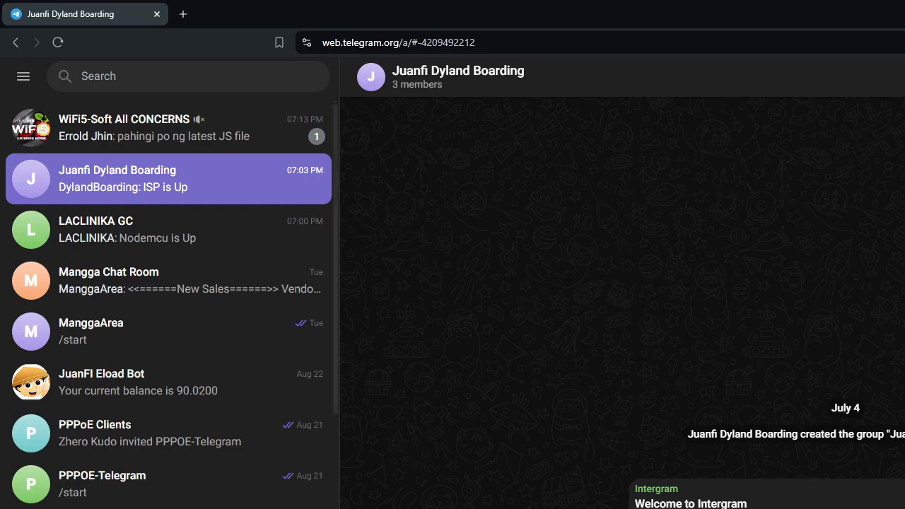
scroll(204, 499, down, 8)
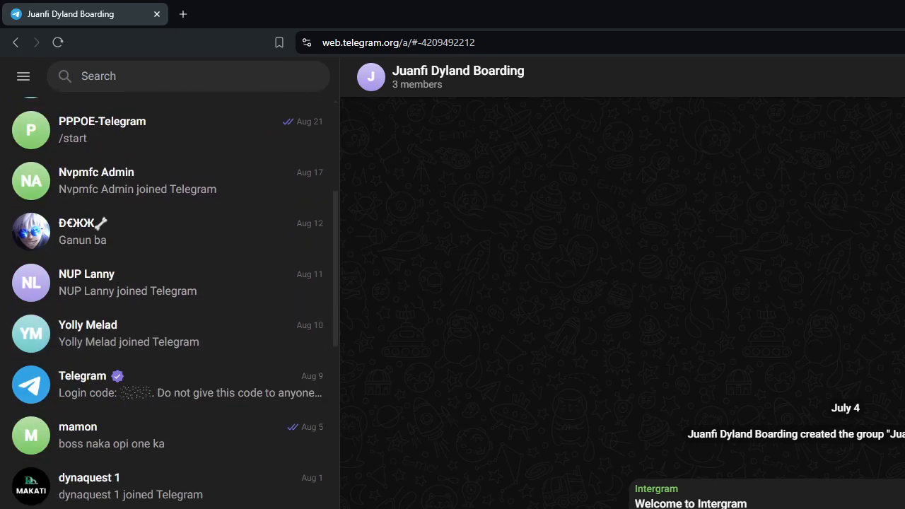
scroll(157, 478, down, 6)
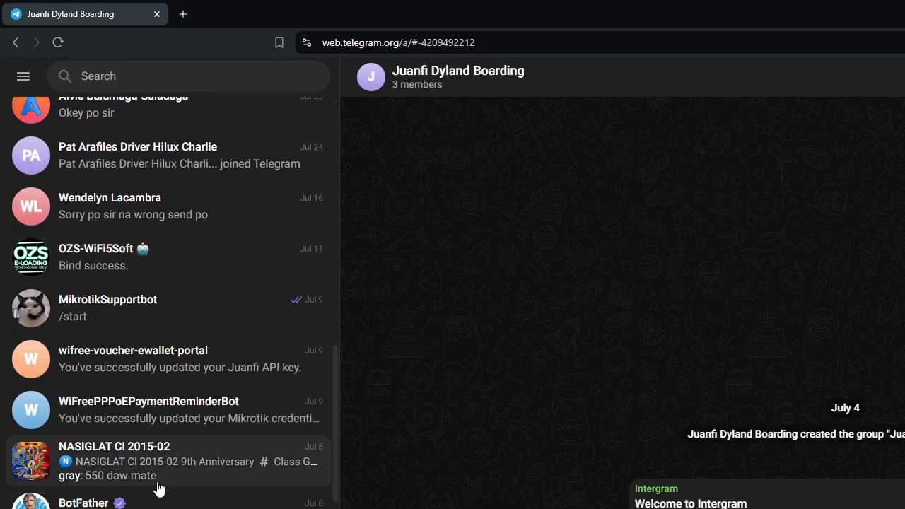
click(155, 504)
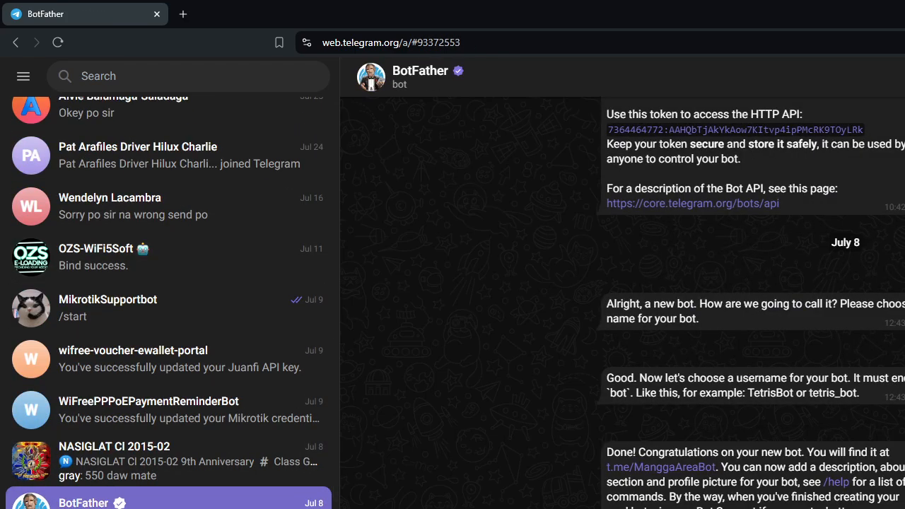
scroll(695, 421, up, 3)
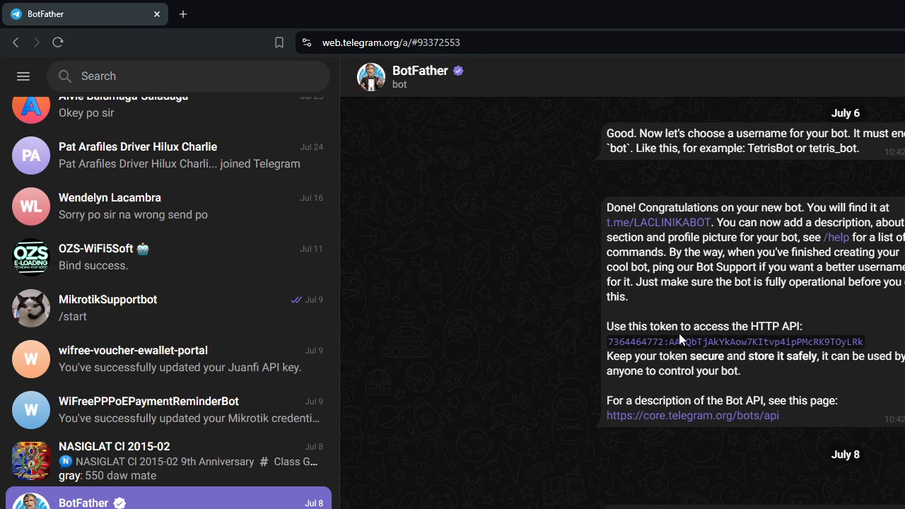
scroll(679, 333, up, 9)
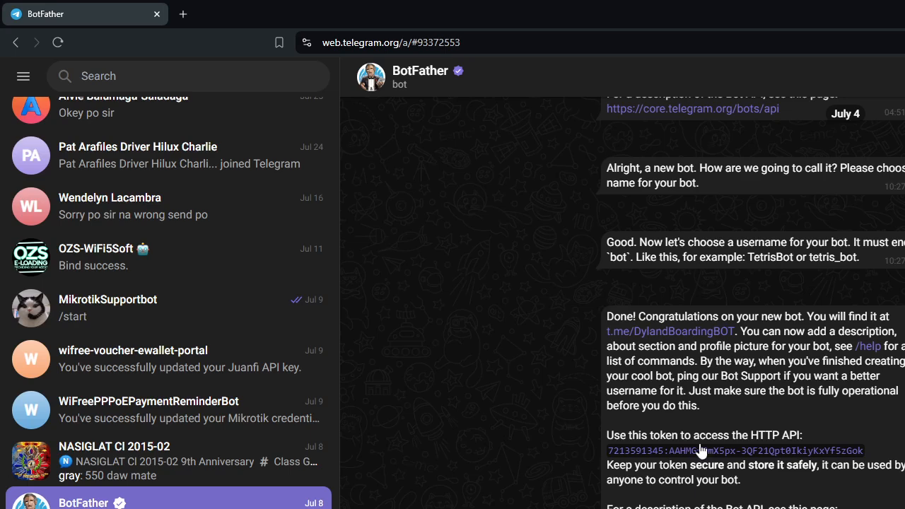
click(701, 451)
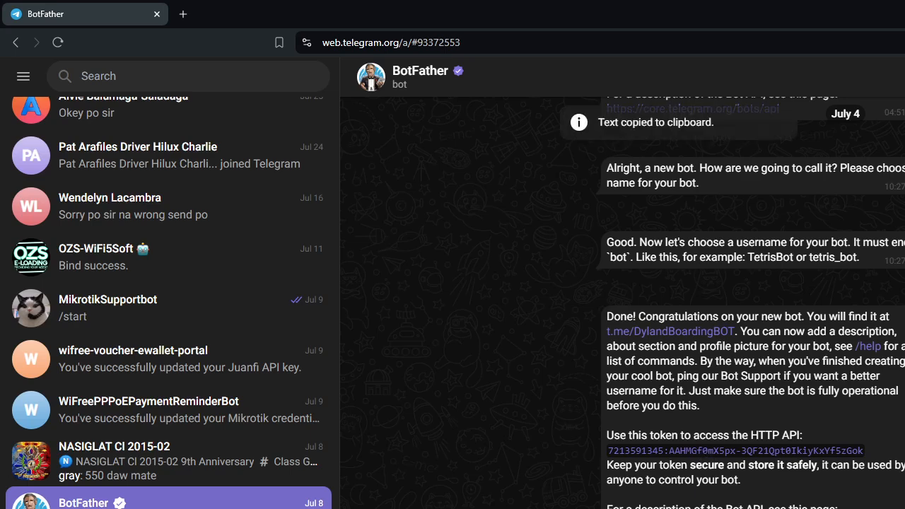
Copy the ManggaAreaBot API token from the BotFather chat and paste it over the highlighted bot token in the On Up script in WinBox
scroll(778, 424, down, 10)
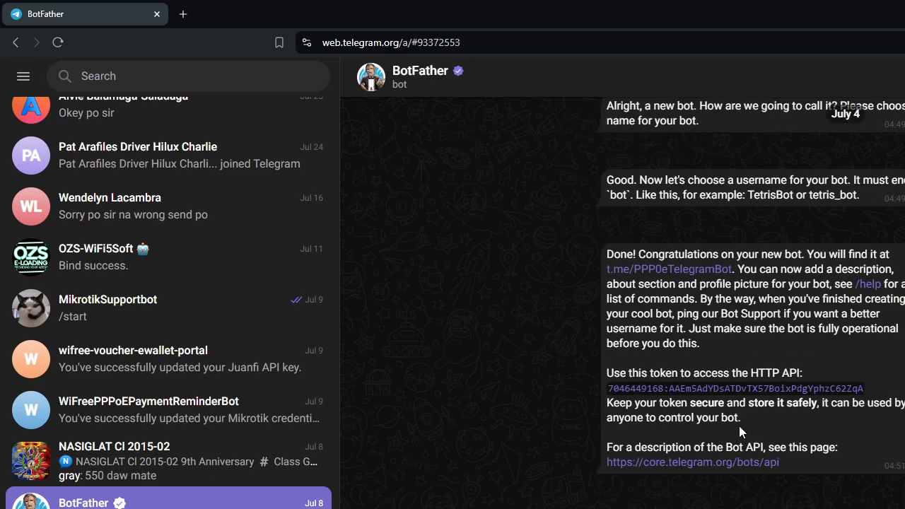
scroll(703, 418, up, 10)
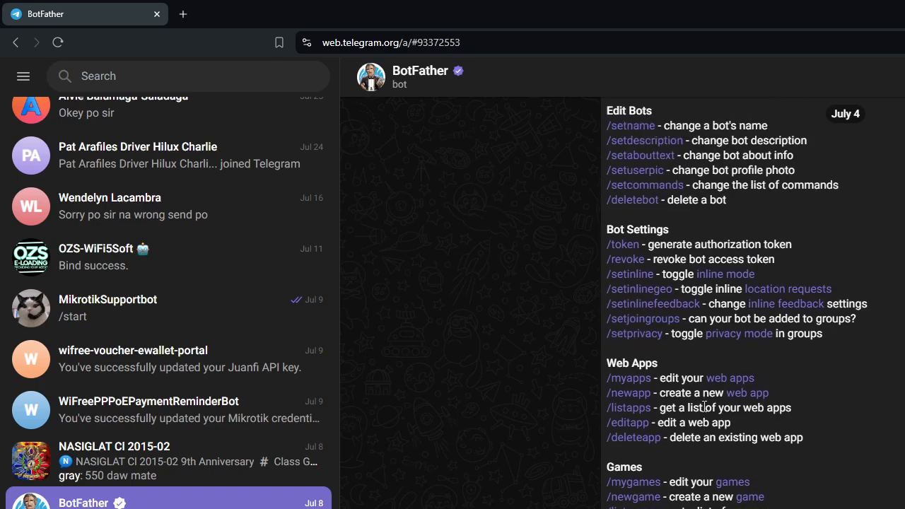
scroll(706, 408, down, 10)
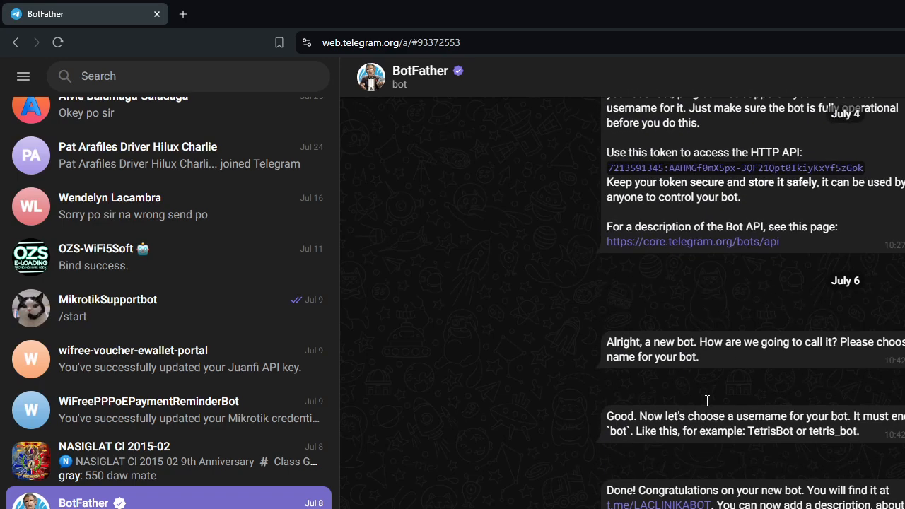
scroll(707, 401, down, 3)
scroll(694, 422, down, 5)
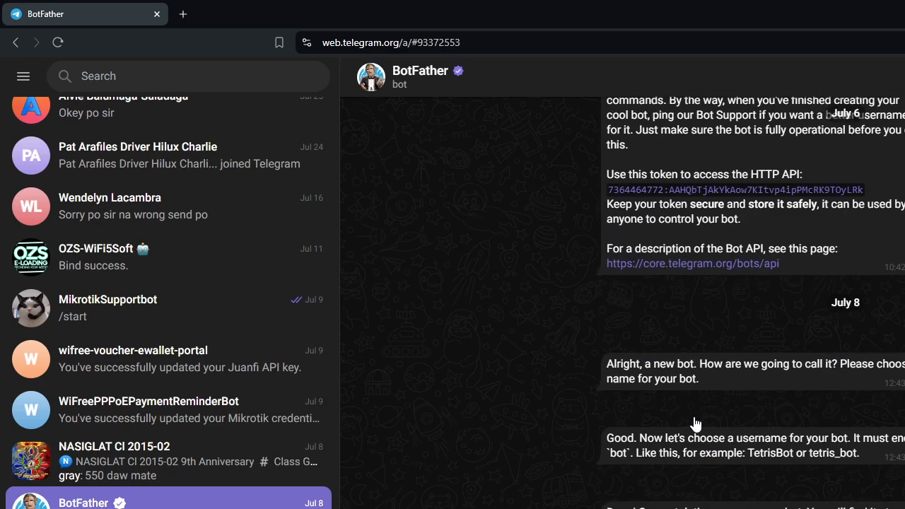
click(735, 130)
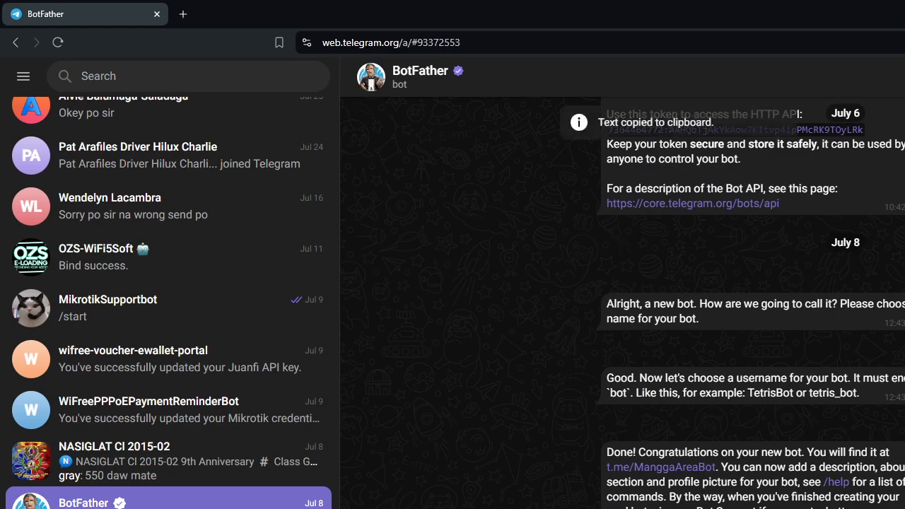
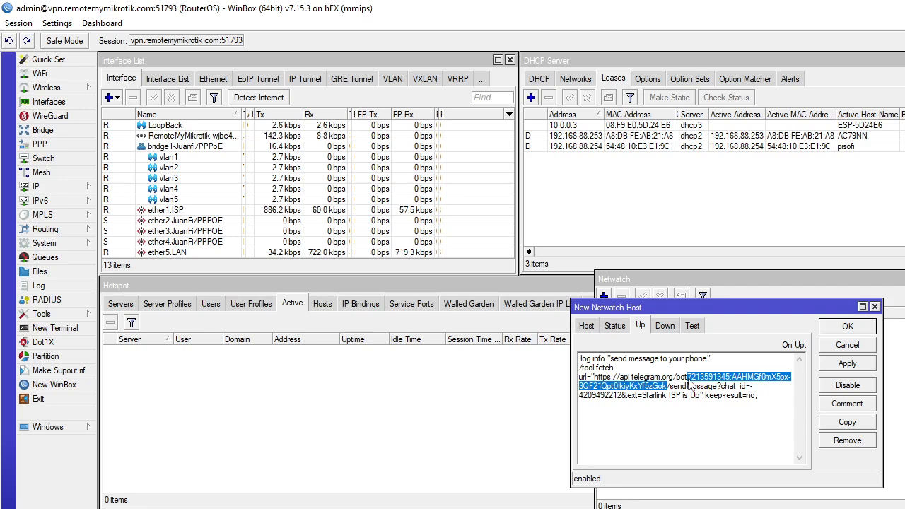
key(ctrl+v)
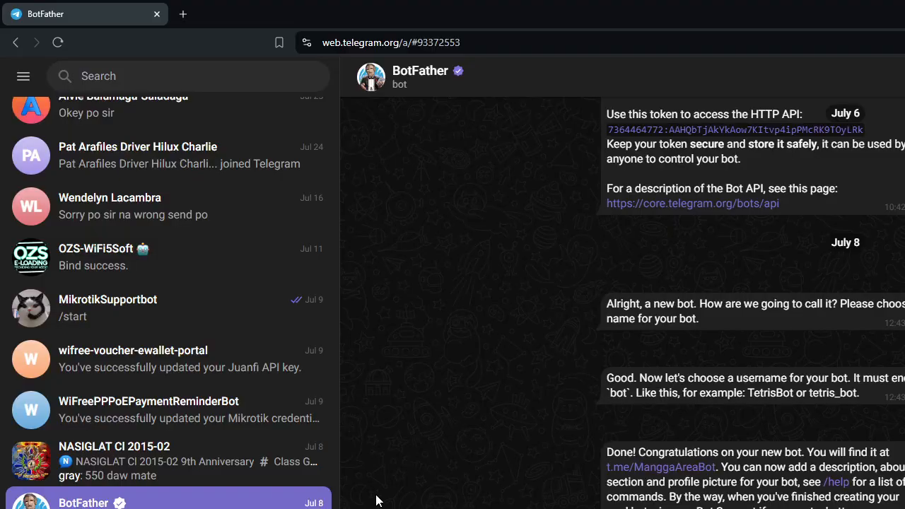
Switch back to Telegram Web and open the ManggaAreaBot chat through the link in BotFather's message
scroll(735, 376, up, 3)
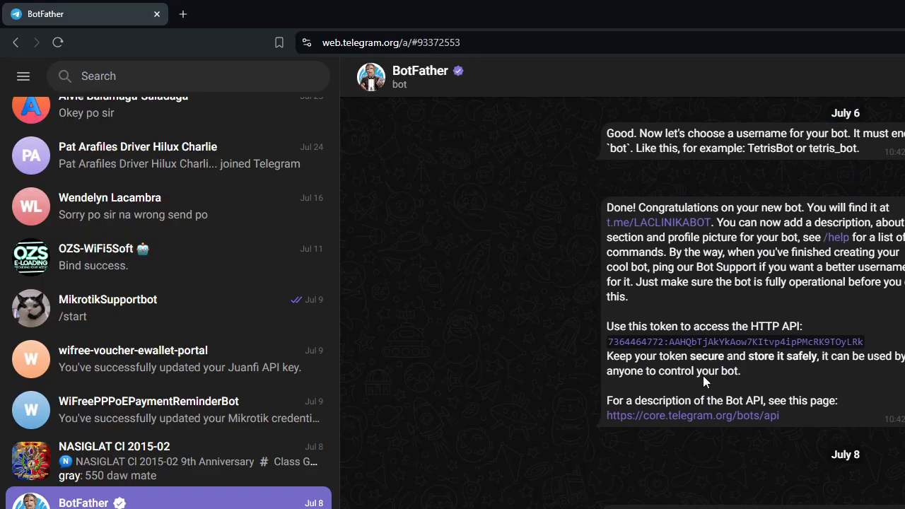
scroll(693, 396, down, 3)
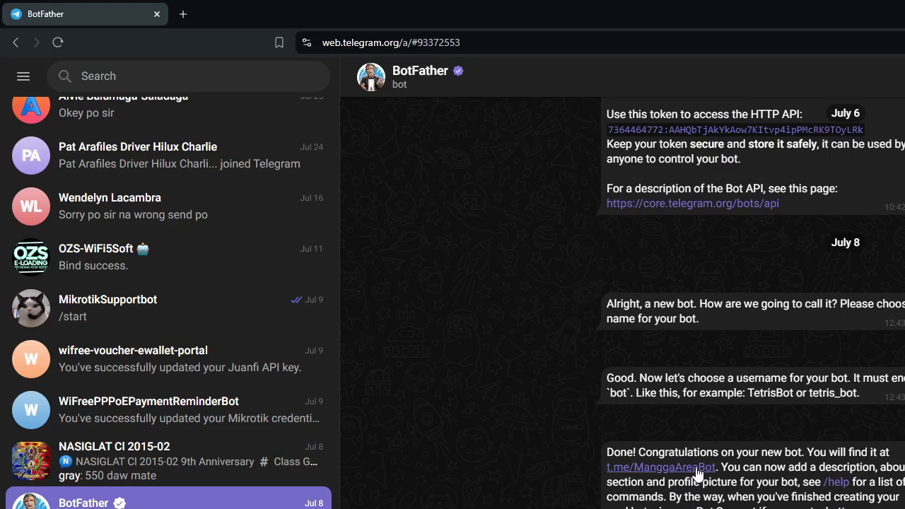
click(697, 468)
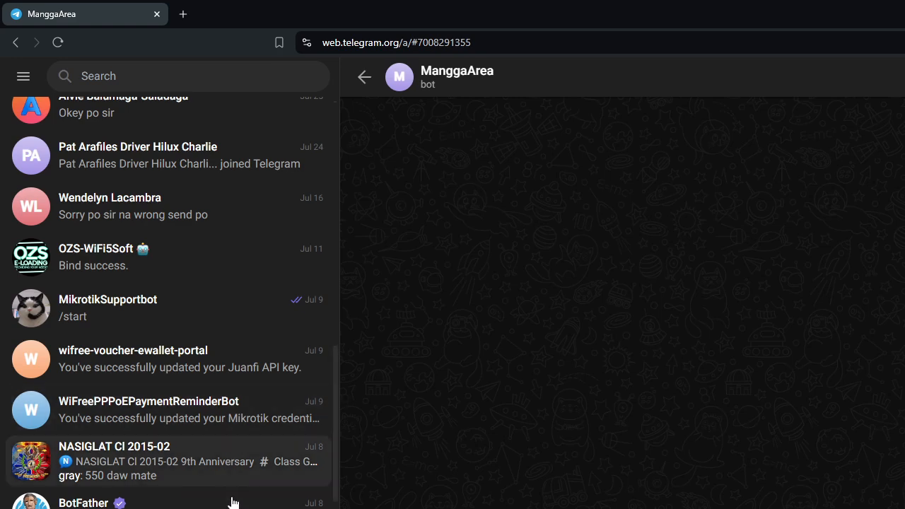
Open the Mangga Chat Room group from the chat list and copy the unique chat id from the Intergram welcome message
scroll(170, 304, down, 3)
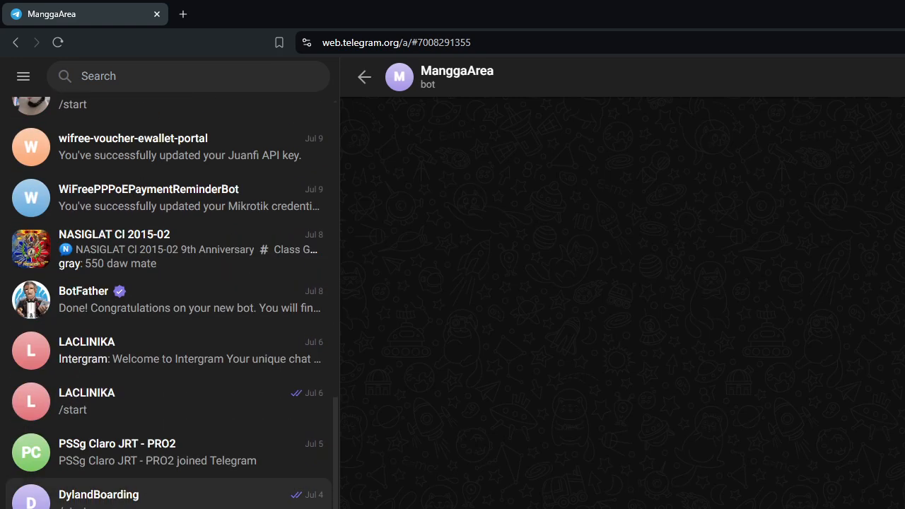
scroll(167, 396, up, 7)
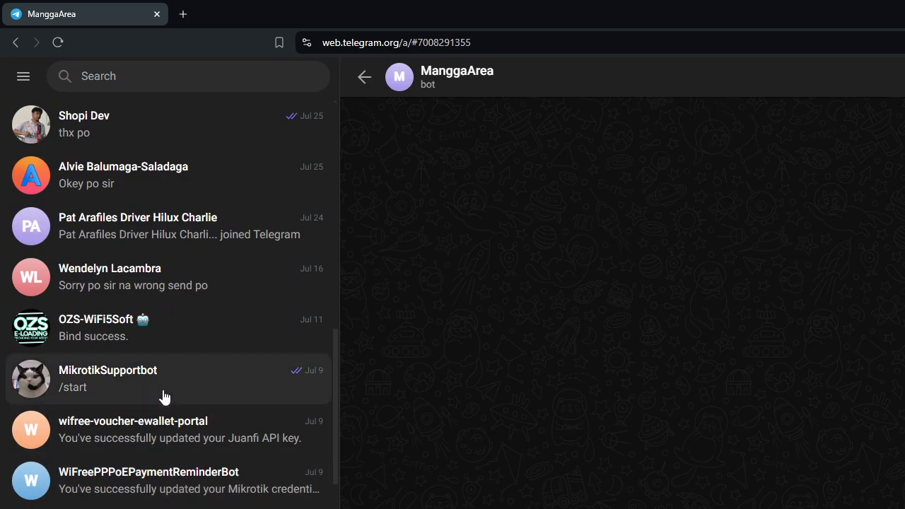
scroll(174, 359, up, 3)
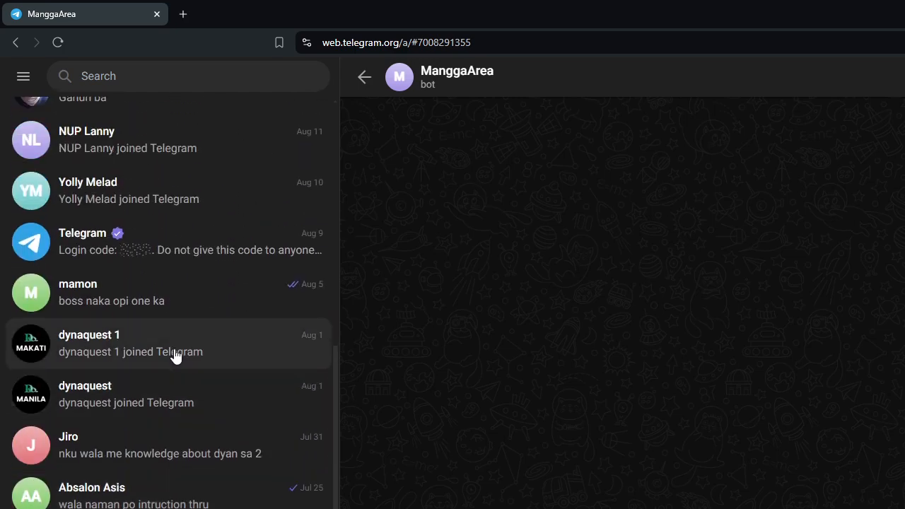
scroll(169, 364, up, 3)
scroll(156, 402, up, 2)
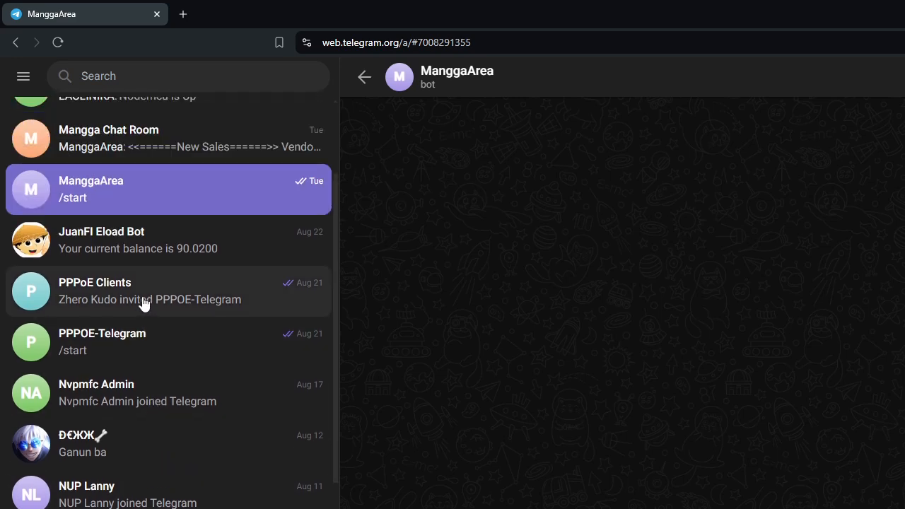
scroll(164, 243, up, 2)
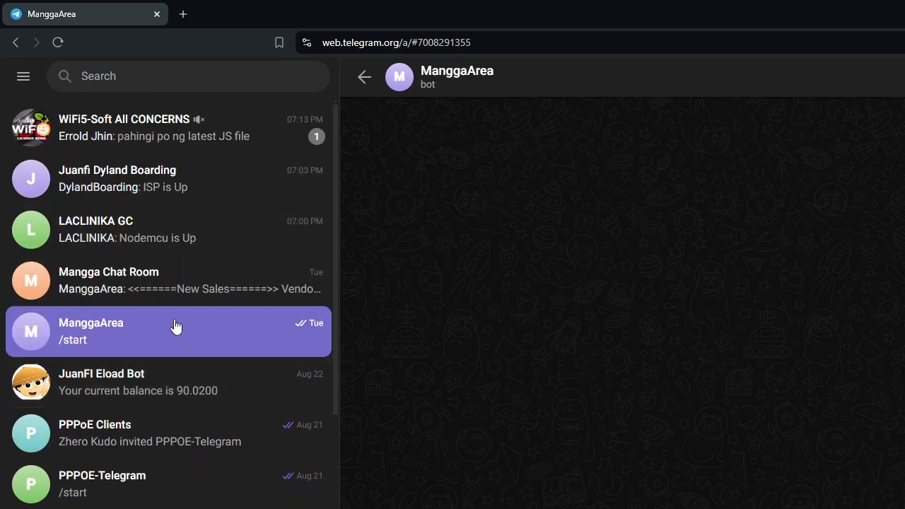
click(175, 291)
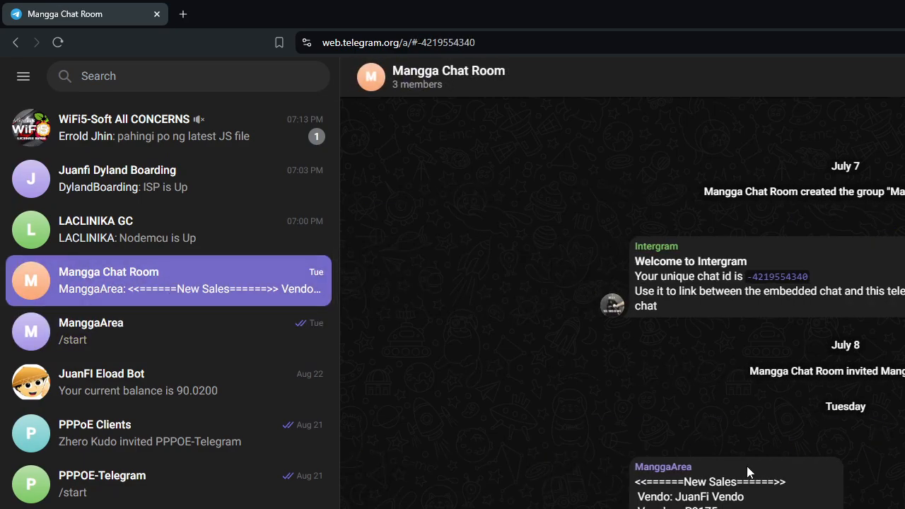
click(773, 278)
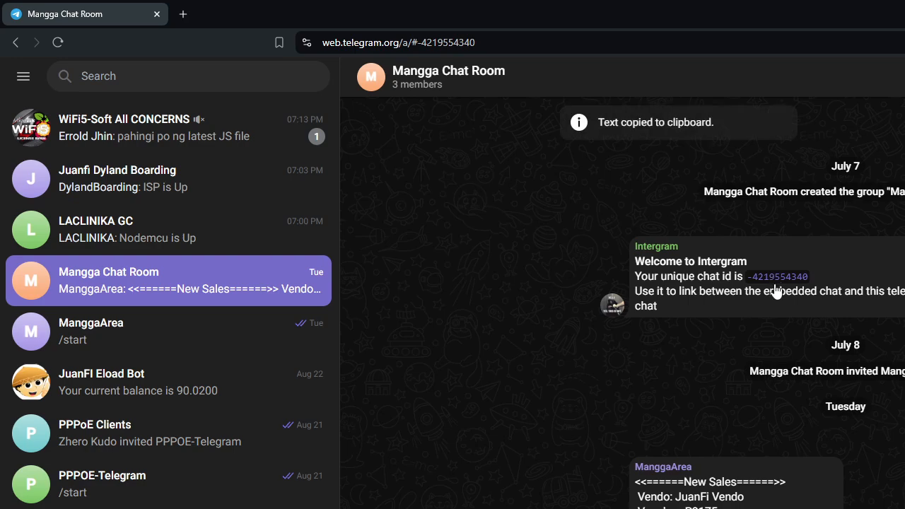
Return to WinBox and replace the chat_id value, including its minus sign, in the On Up script with the copied group chat id
key(alt+Tab)
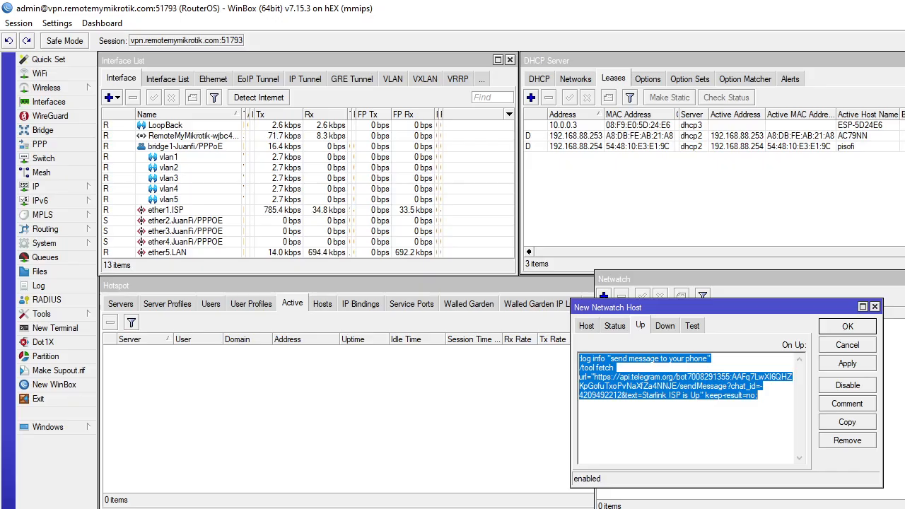
click(620, 397)
key(shift+Left)
key(shift+Left)
key(shift+Left)
key(shift+Left)
key(shift+Left)
key(shift+Left)
key(shift+Left)
key(shift+Left)
key(shift+Left)
key(shift+Left)
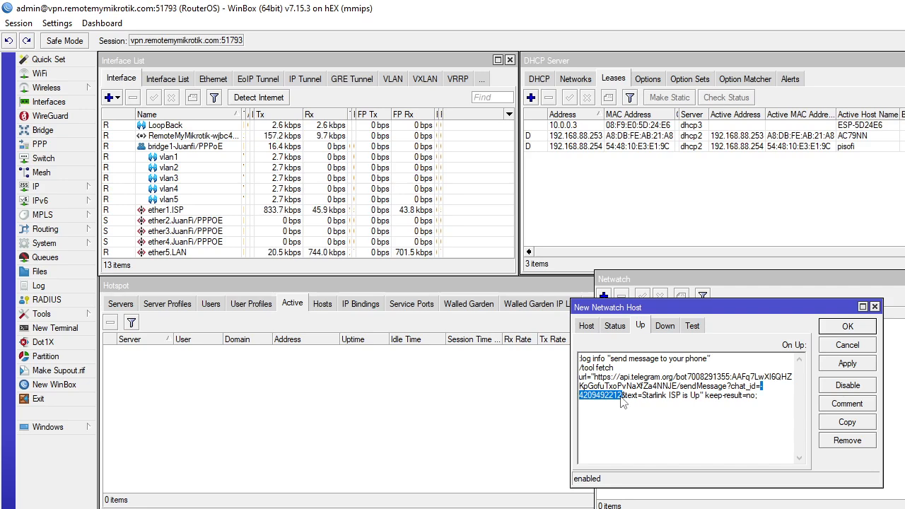
key(ctrl+v)
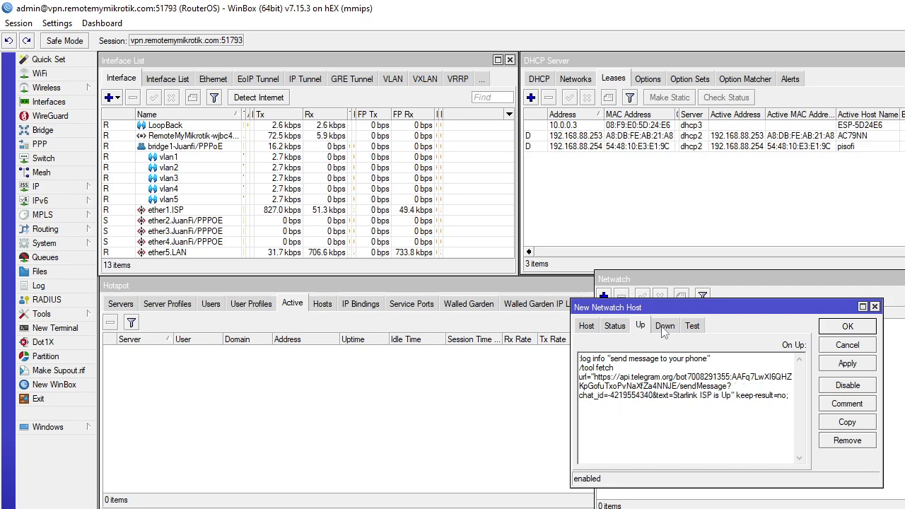
Copy the whole On Up script, including its bot token, into the On Down script and change its message text to "Starlink ISP is Down"
key(ctrl+a)
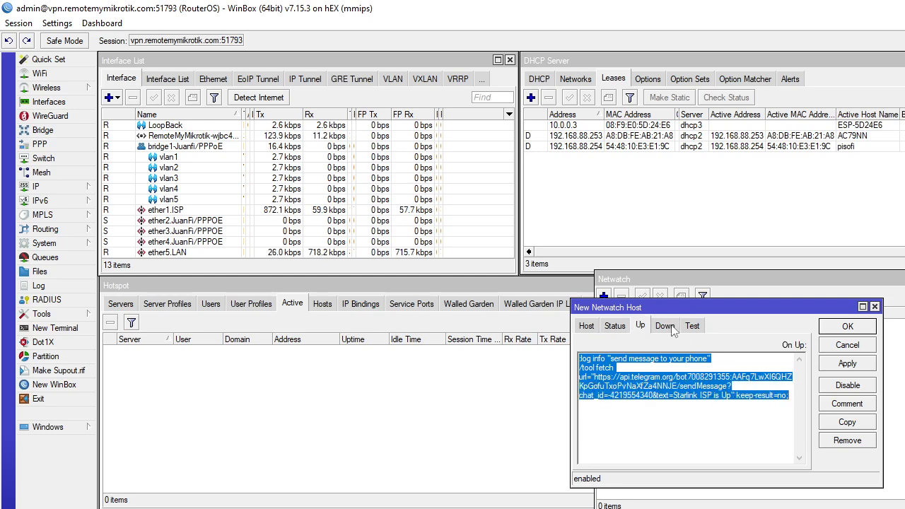
click(674, 330)
click(711, 419)
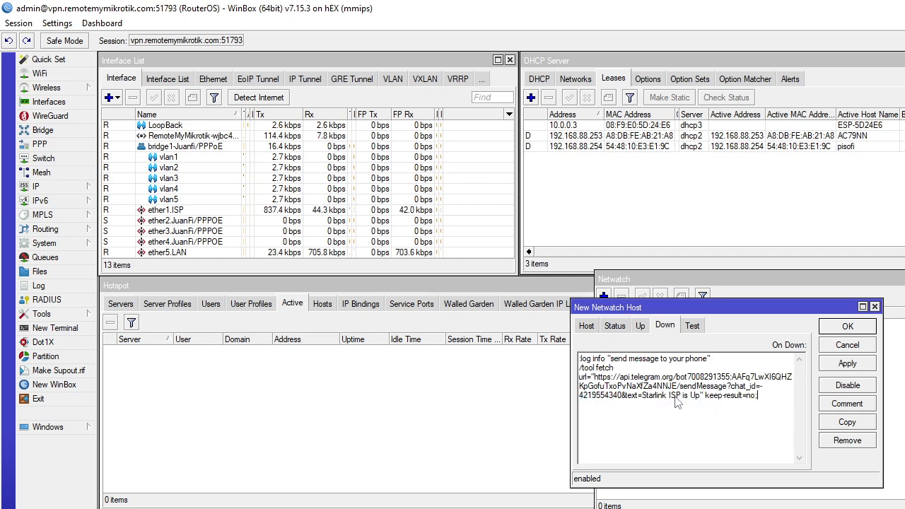
click(701, 396)
key(BackSpace)
key(BackSpace)
text(Down)
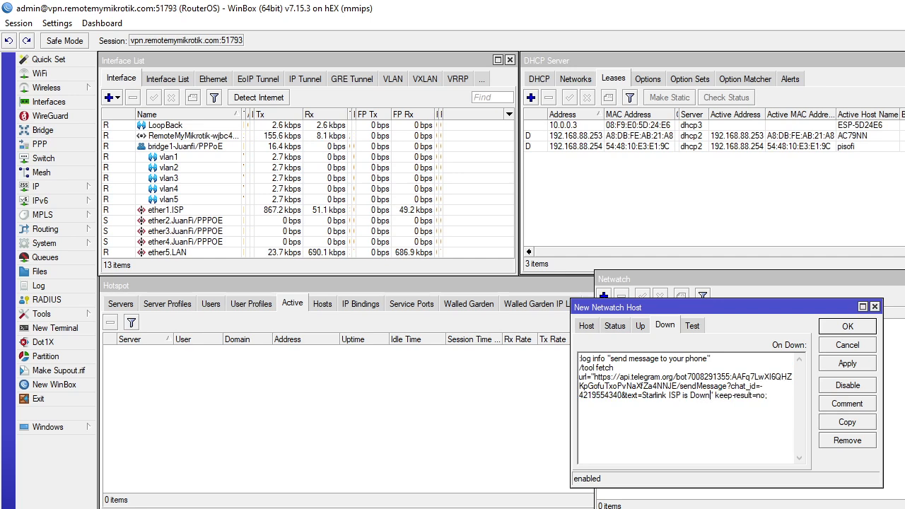
Apply the new Netwatch host and switch to Telegram Web to check the Mangga Chat Room for its notification
click(64, 285)
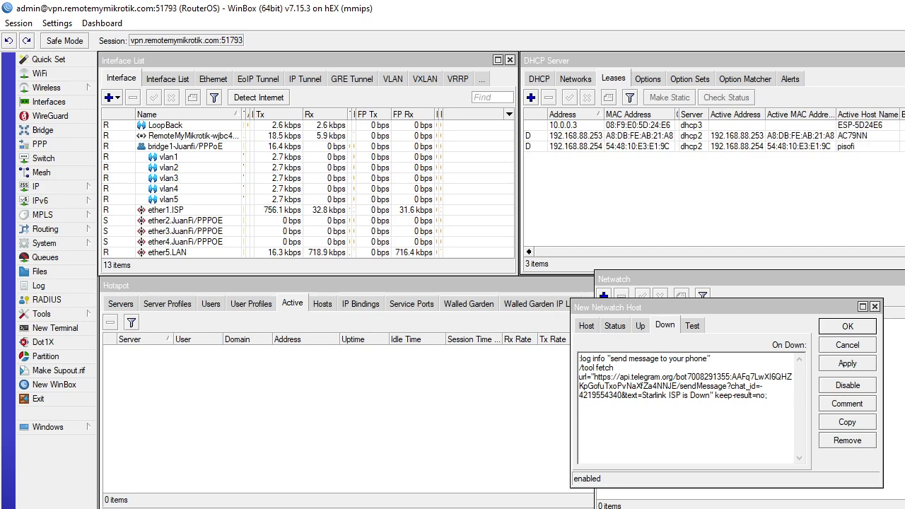
click(847, 364)
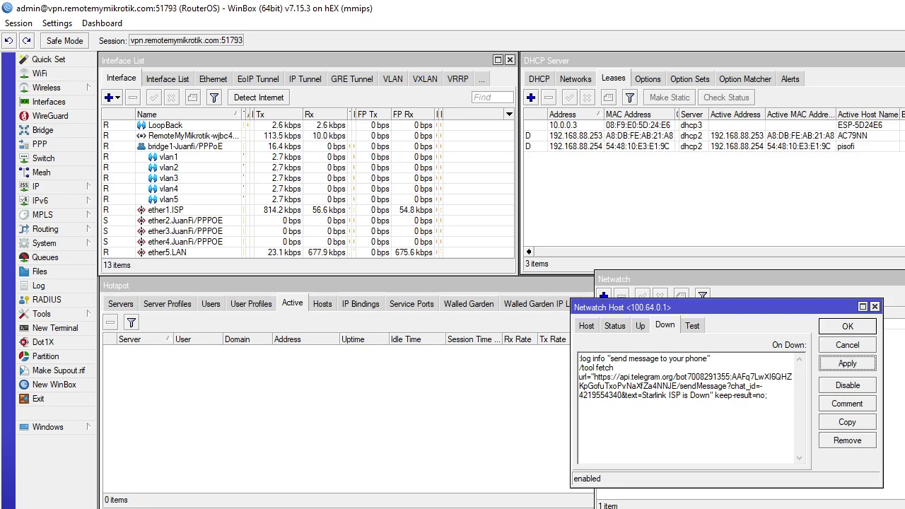
key(alt+Tab)
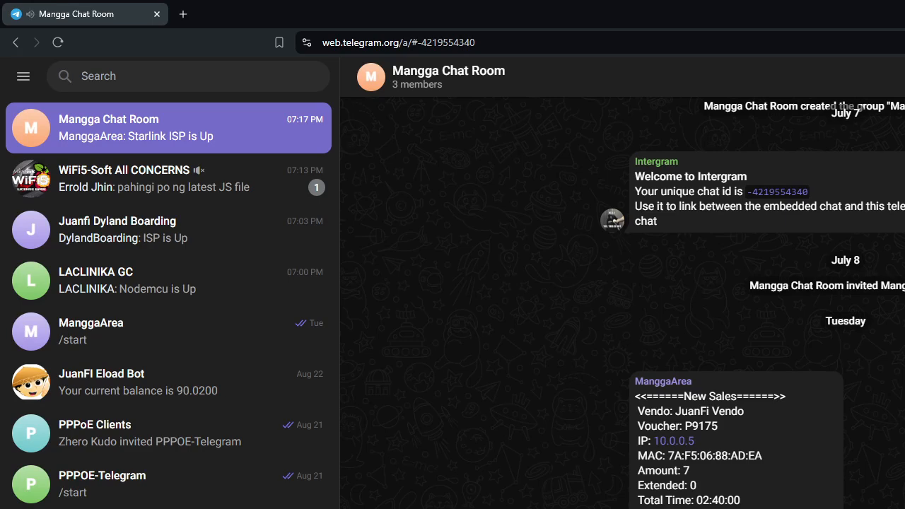